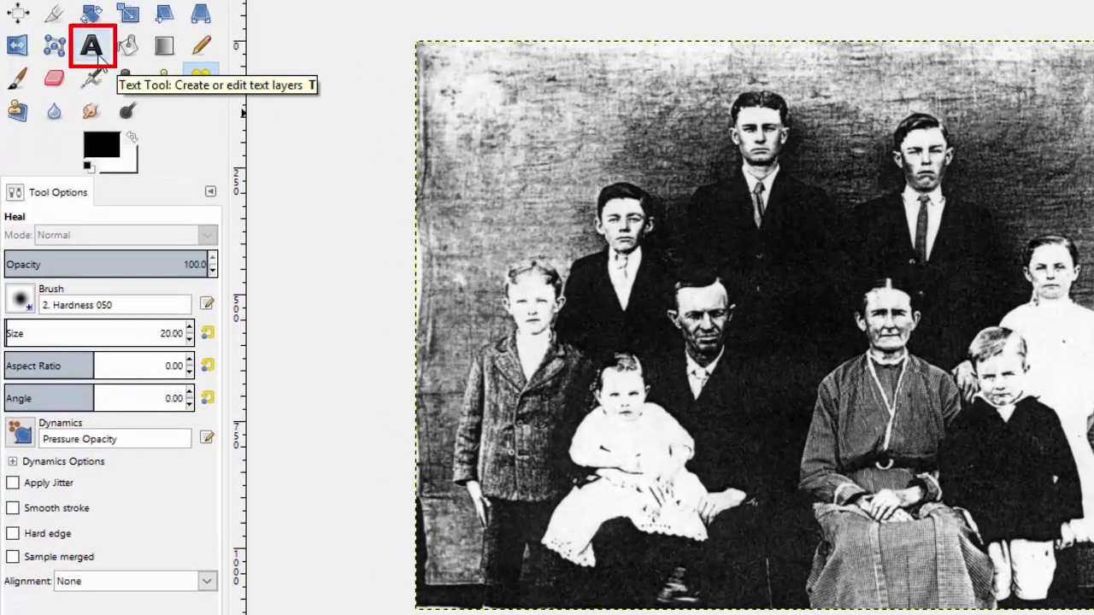
- Activate the Text tool and set the text color to bright red (f90303)
left_click(96, 53)
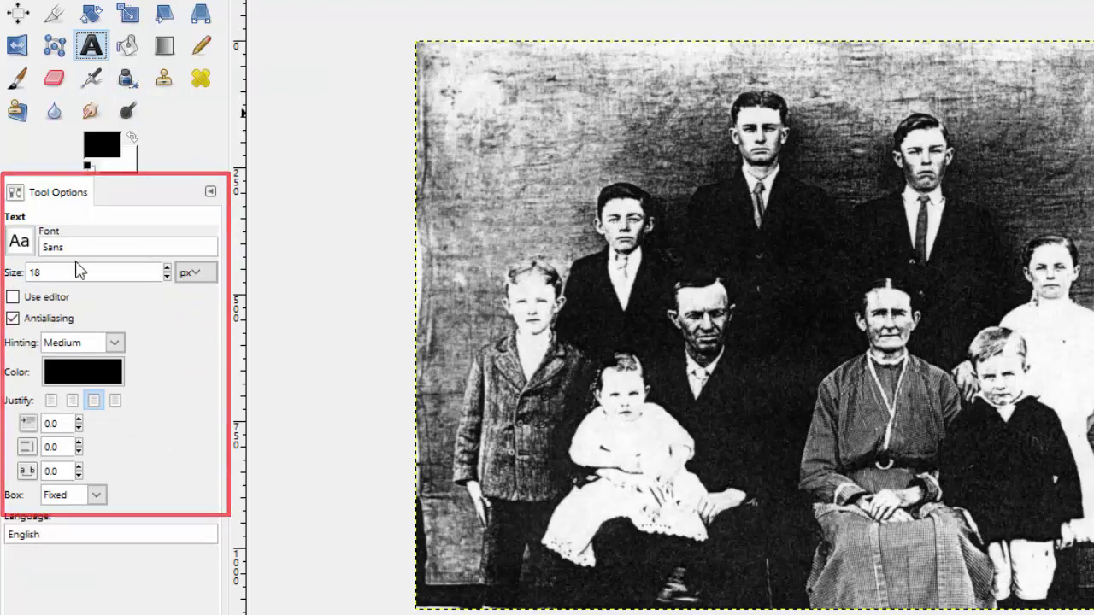
left_click(95, 372)
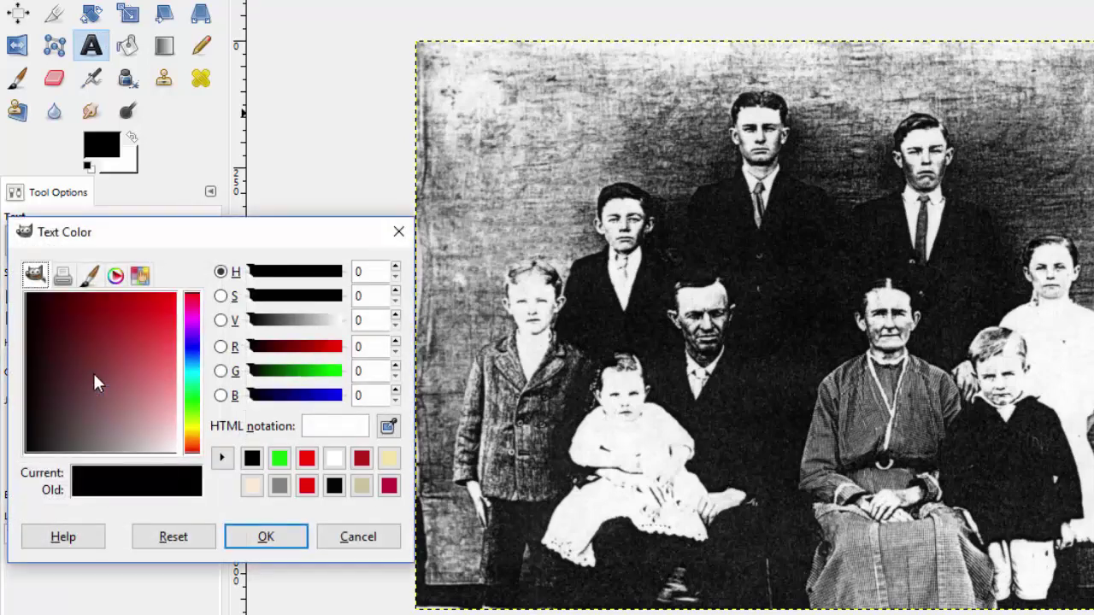
left_click(169, 297)
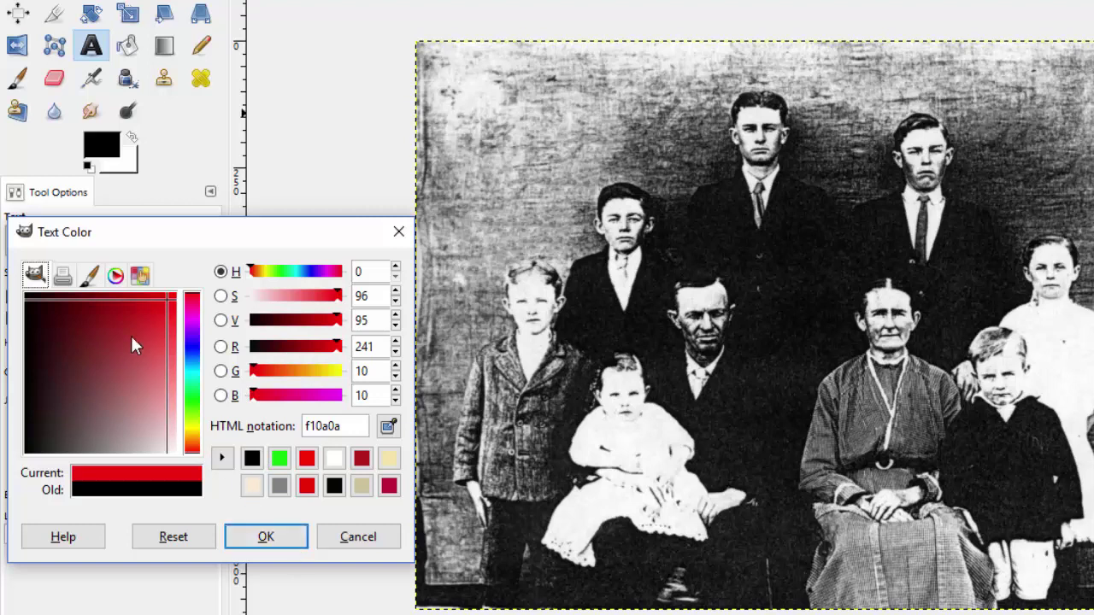
left_click(73, 315)
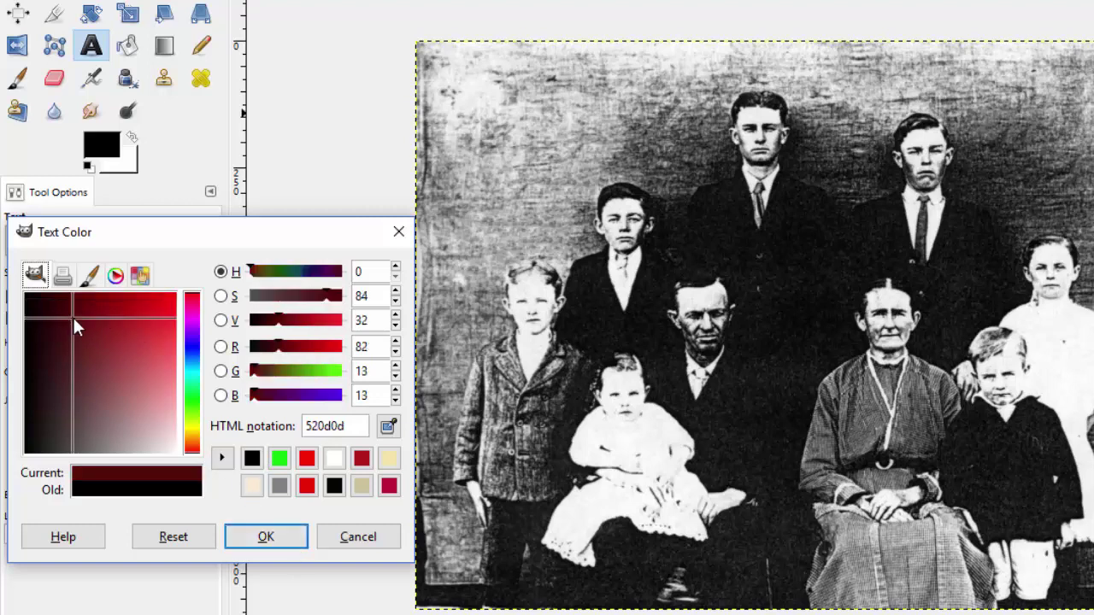
left_click(154, 298)
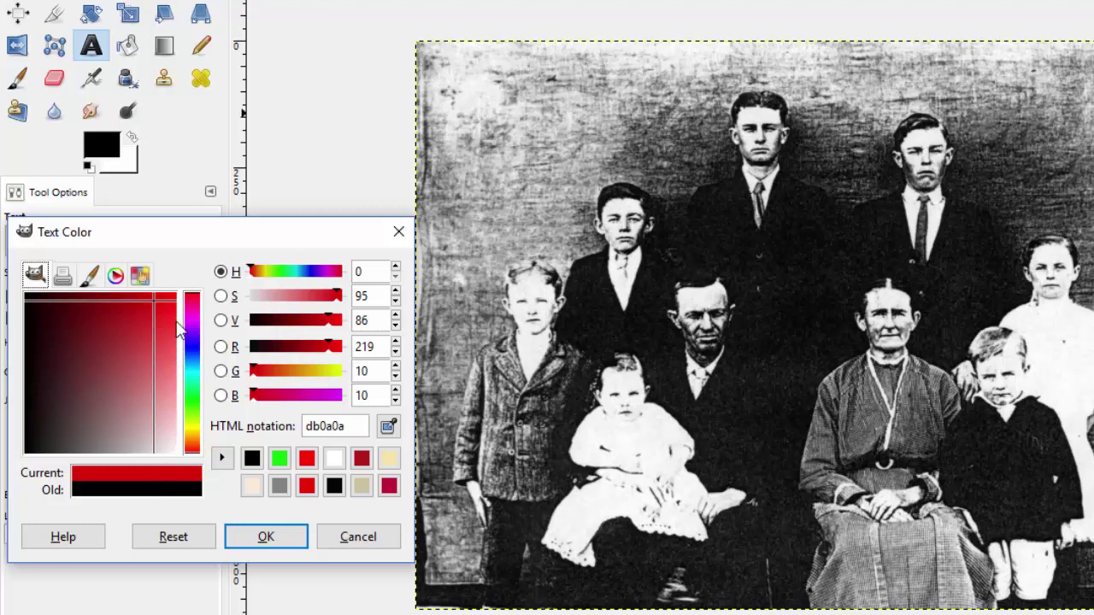
left_click(190, 370)
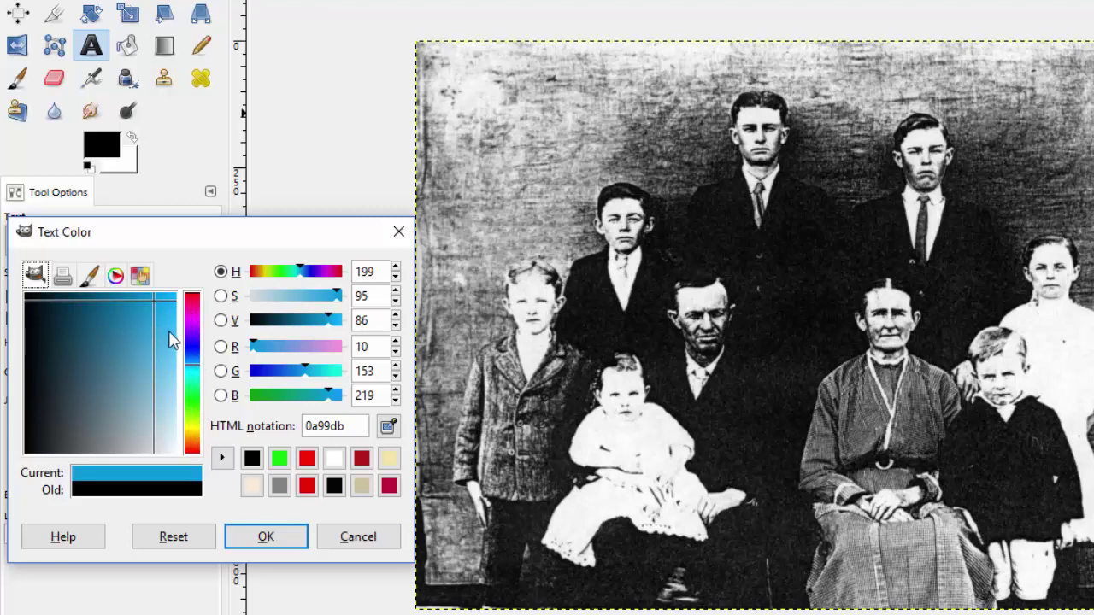
left_click(191, 312)
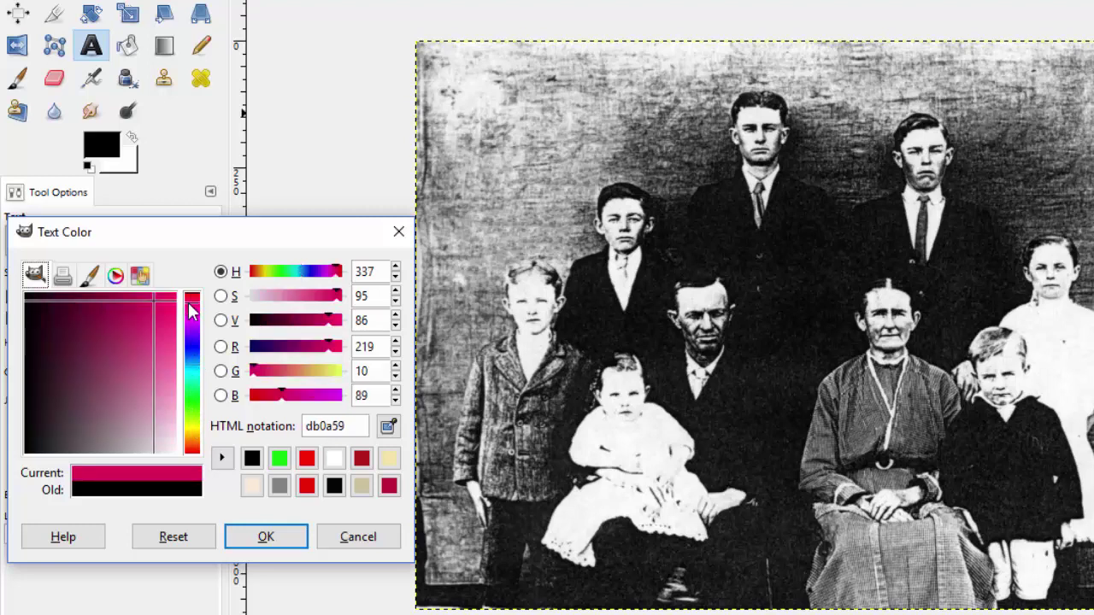
left_click(307, 461)
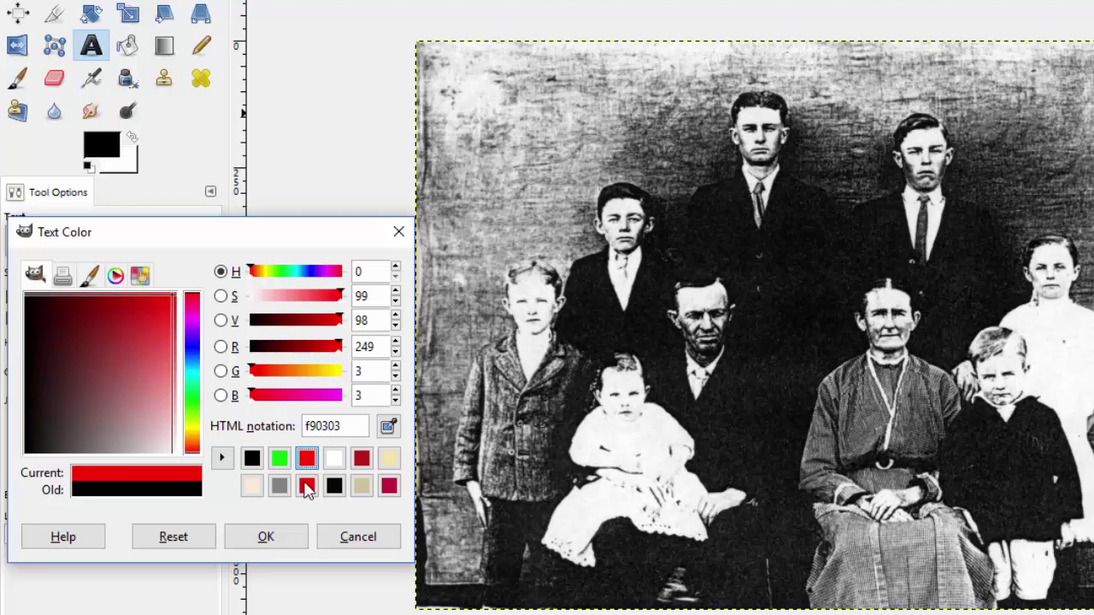
left_click(286, 543)
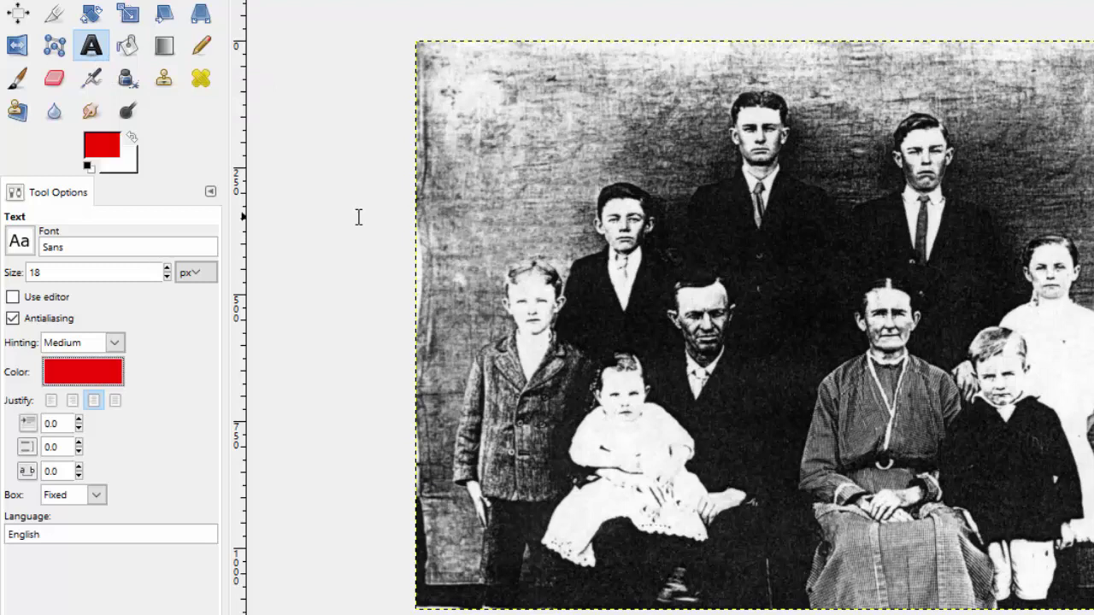
- Add a small text box above the head of the leftmost standing boy and enter his first name
left_click(494, 227)
left_click_drag(494, 227, 567, 257)
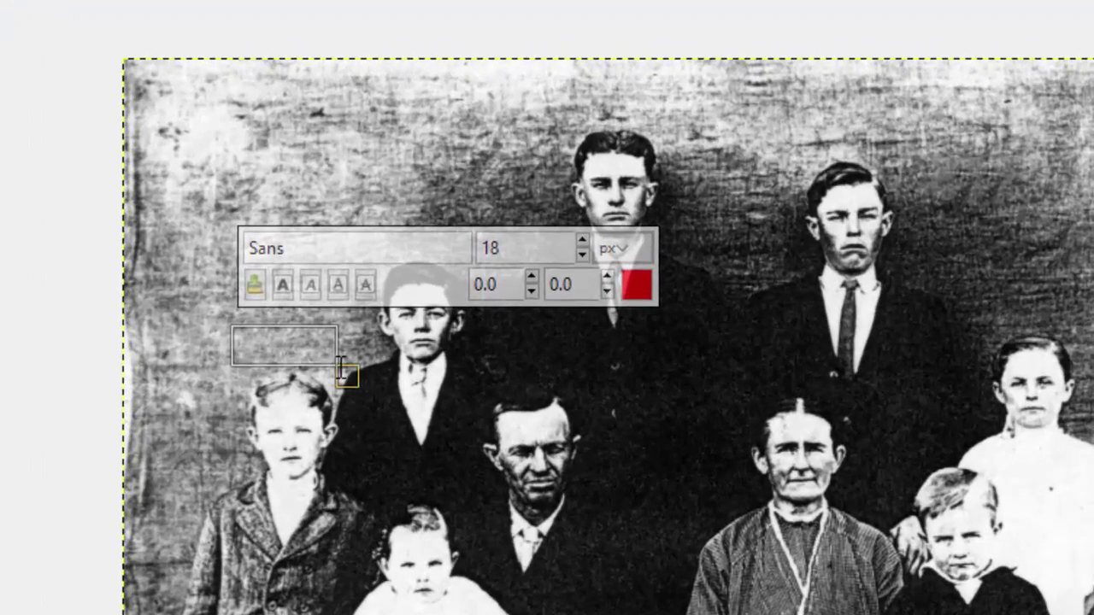
type("Velbur")
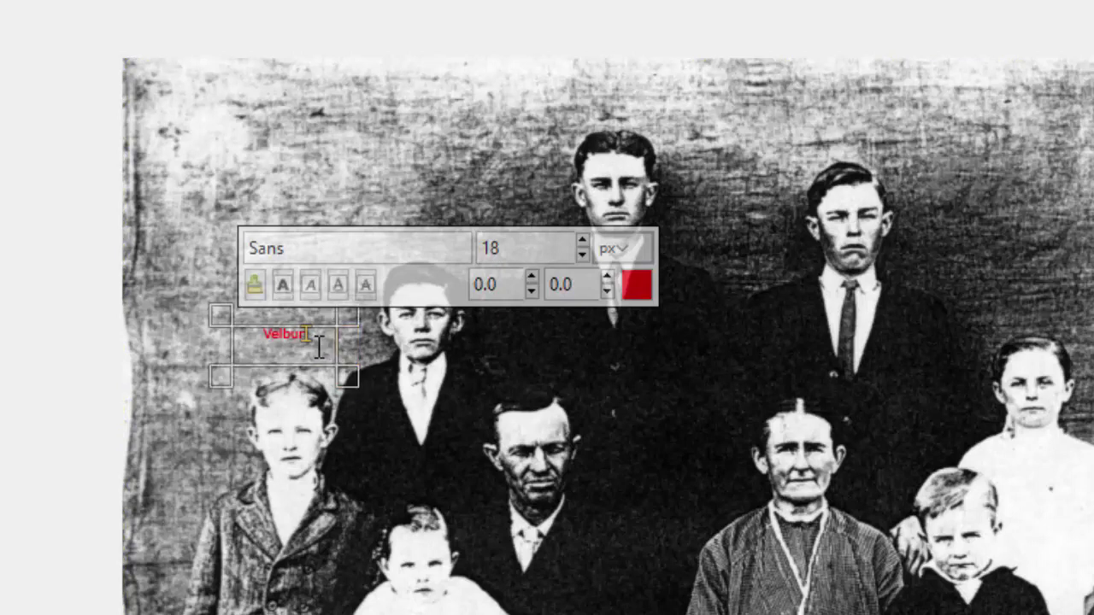
- Set the leftmost boy's name label to 25 px italic and finish editing the text
left_click_drag(309, 334, 250, 336)
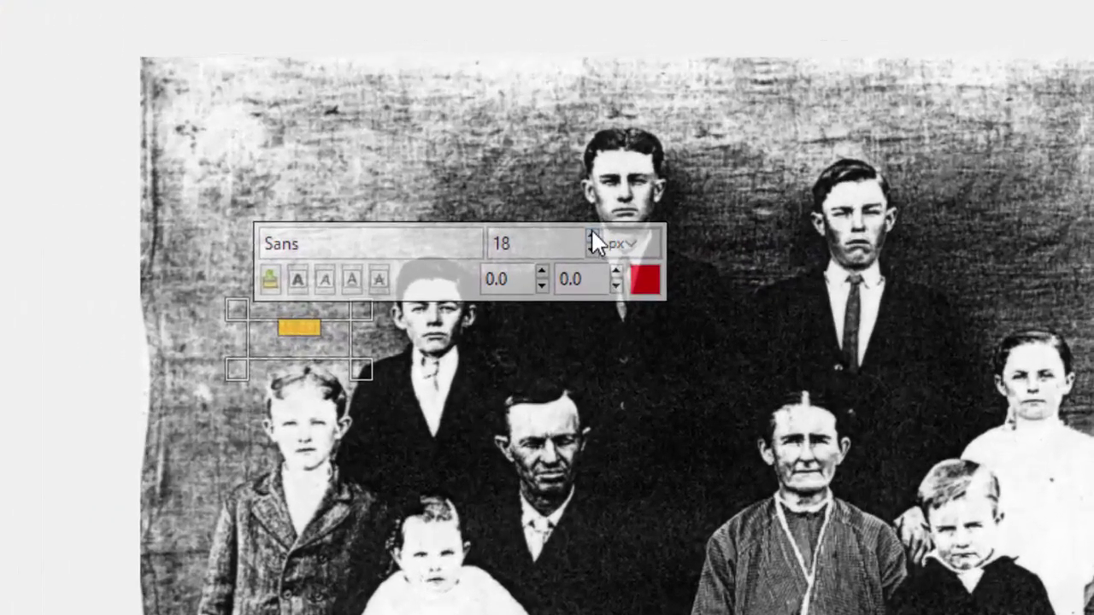
left_click(593, 231)
left_click(592, 230)
left_click(593, 231)
left_click(593, 230)
left_click(593, 231)
left_click(592, 231)
left_click(592, 230)
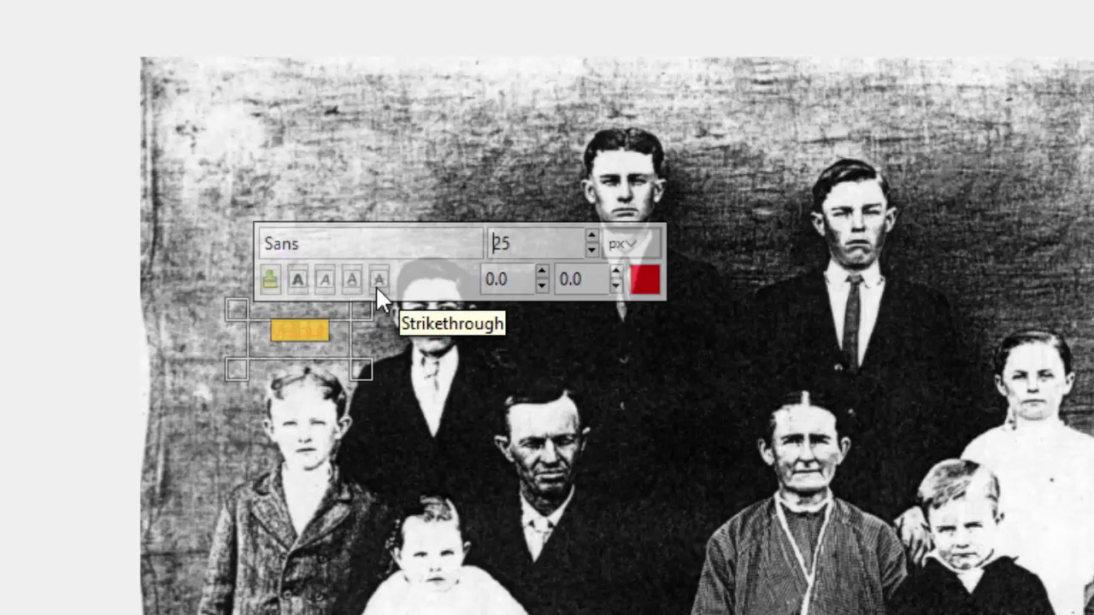
left_click(324, 280)
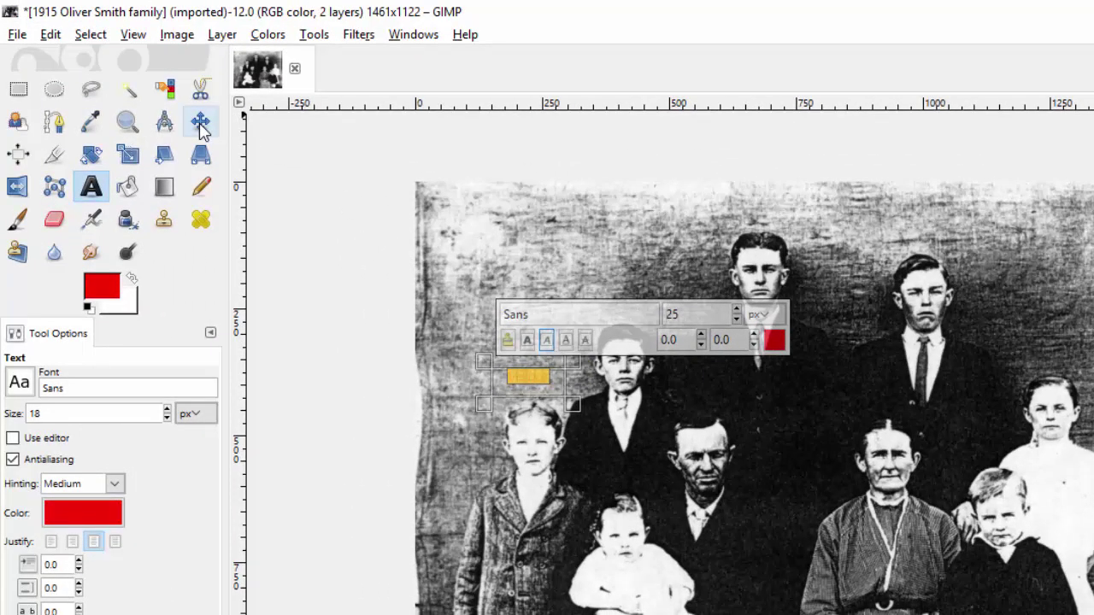
left_click(200, 124)
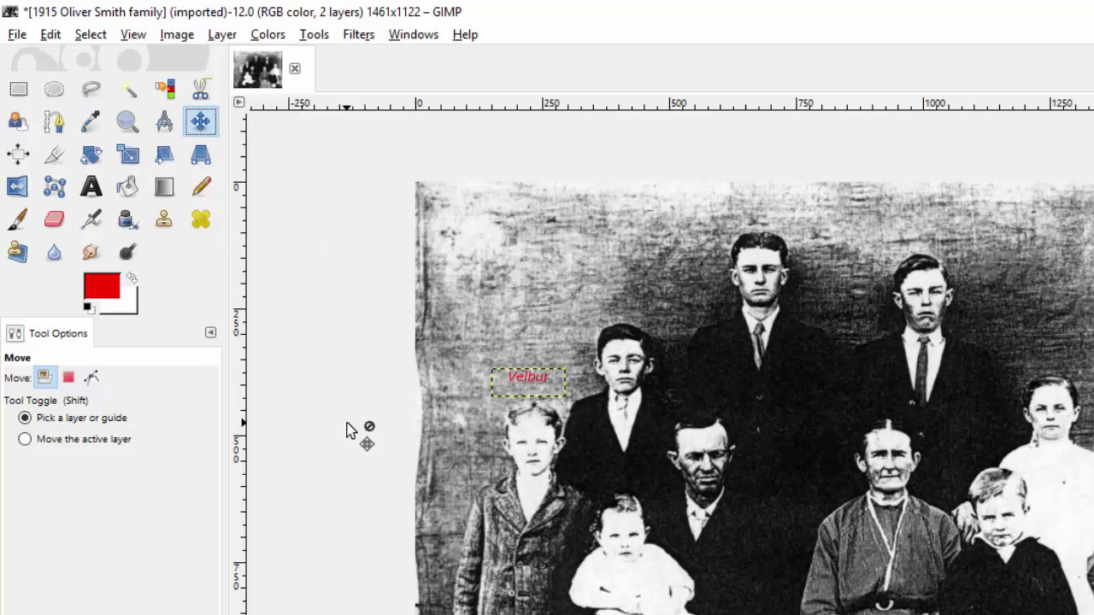
- Reopen the leftmost boy's name label for editing and set its text size to 30 px
left_click(92, 190)
left_click(547, 377)
double_click(547, 377)
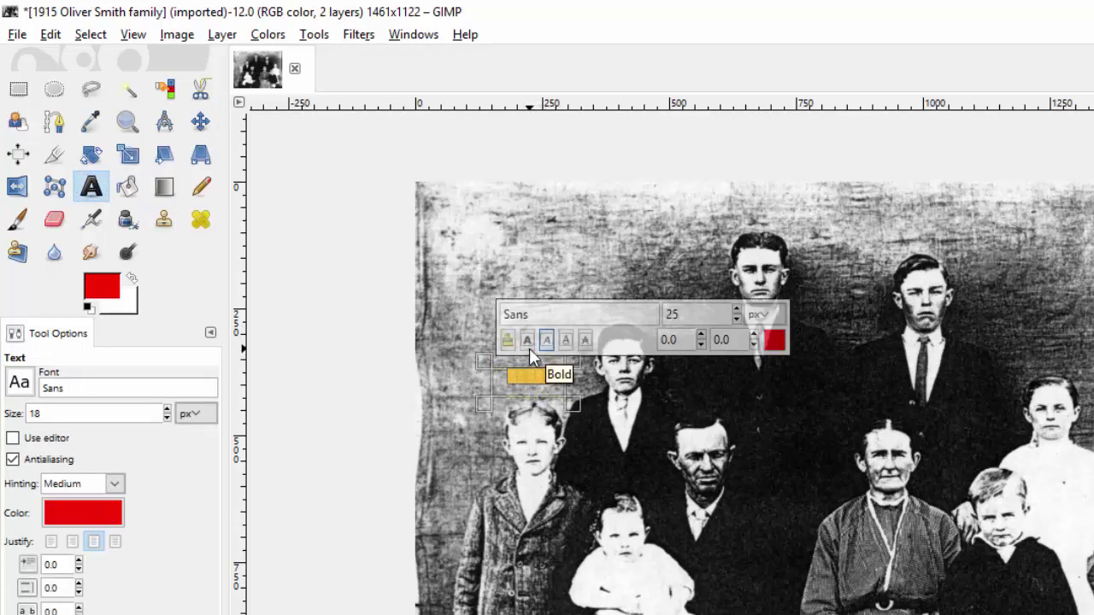
left_click(736, 311)
left_click(736, 310)
left_click(736, 311)
left_click(736, 311)
left_click(736, 310)
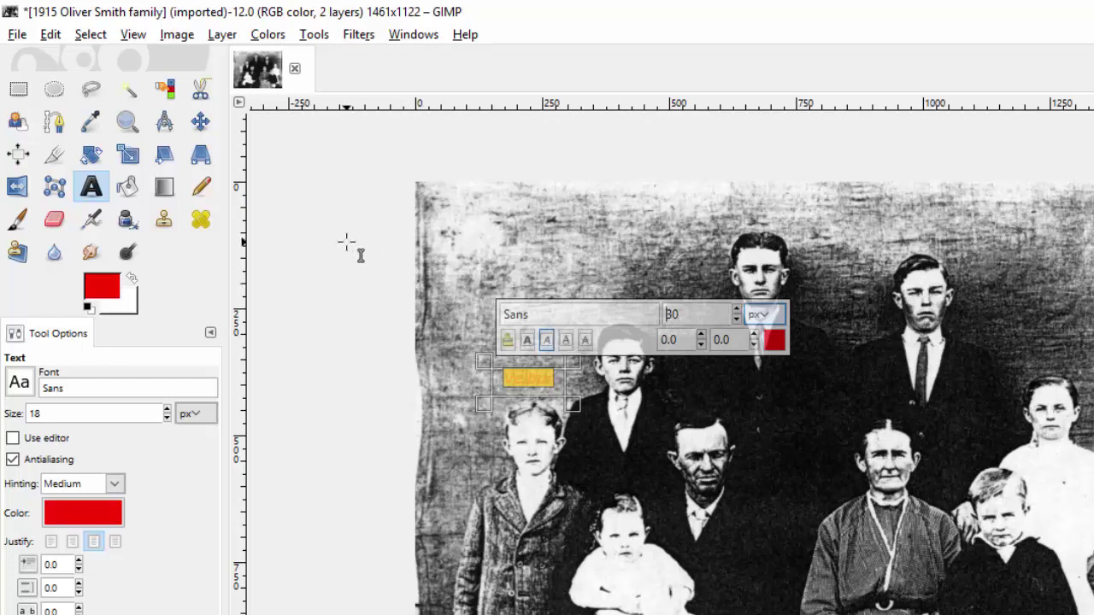
key("Escape")
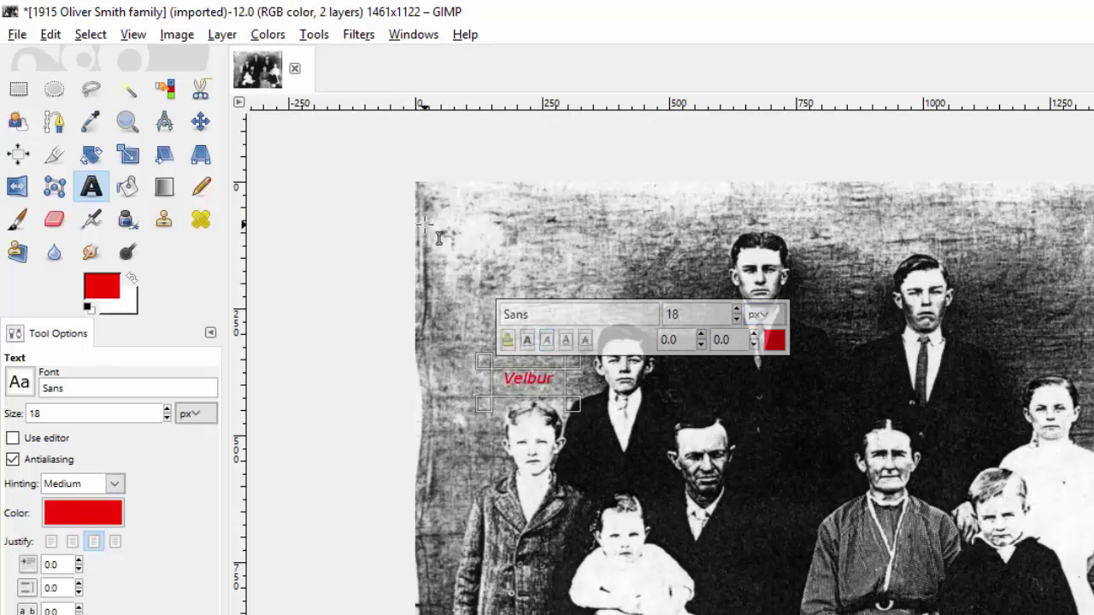
left_click(423, 220)
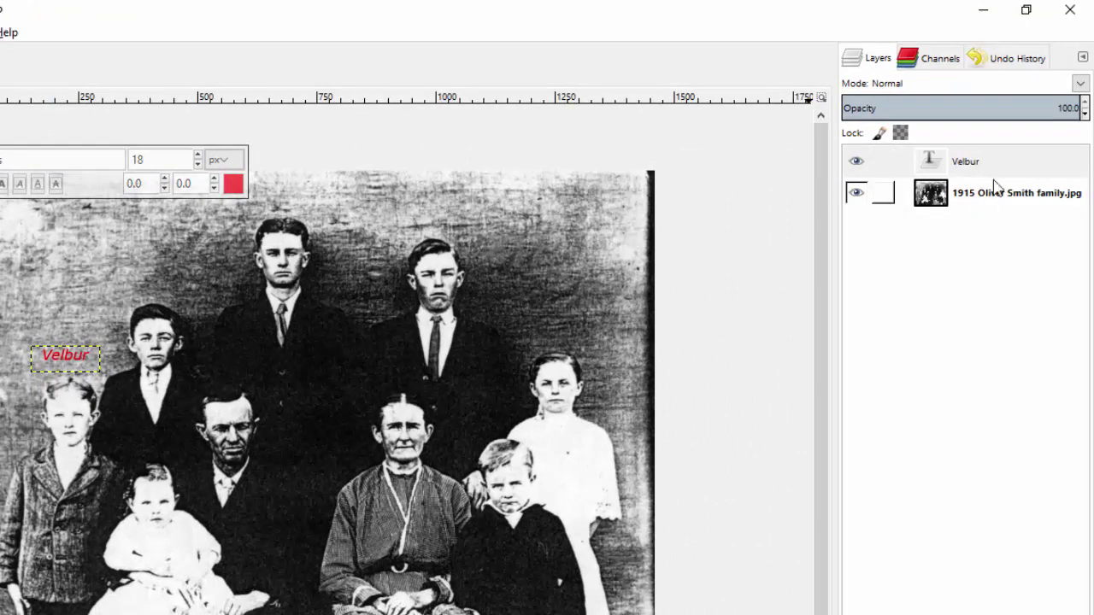
- Check the undo history, and add the second boy's first name in a text box above his head
left_click(1011, 70)
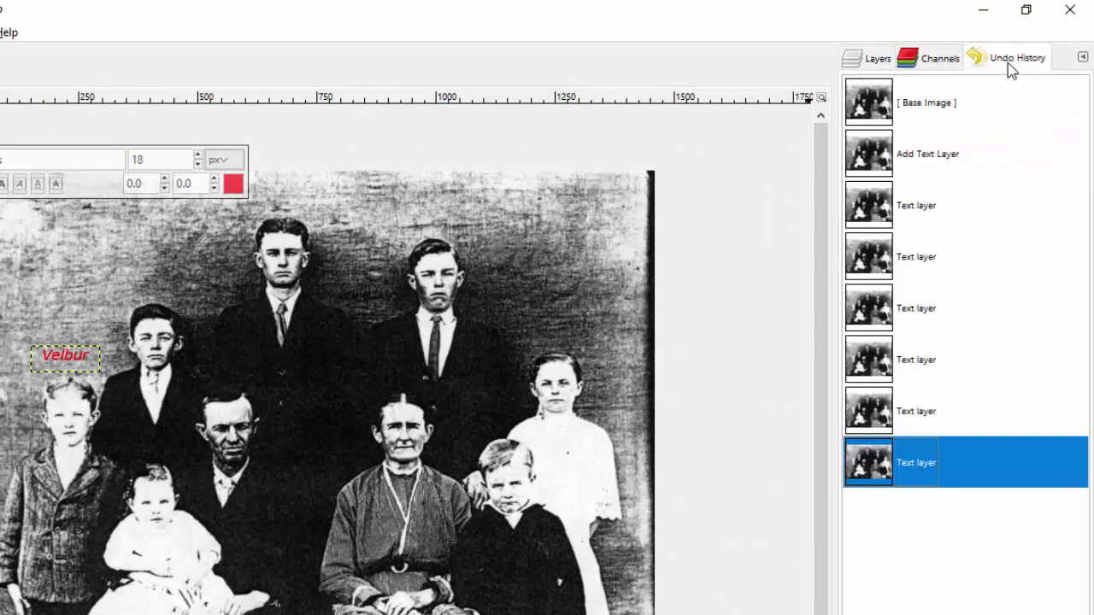
left_click(877, 70)
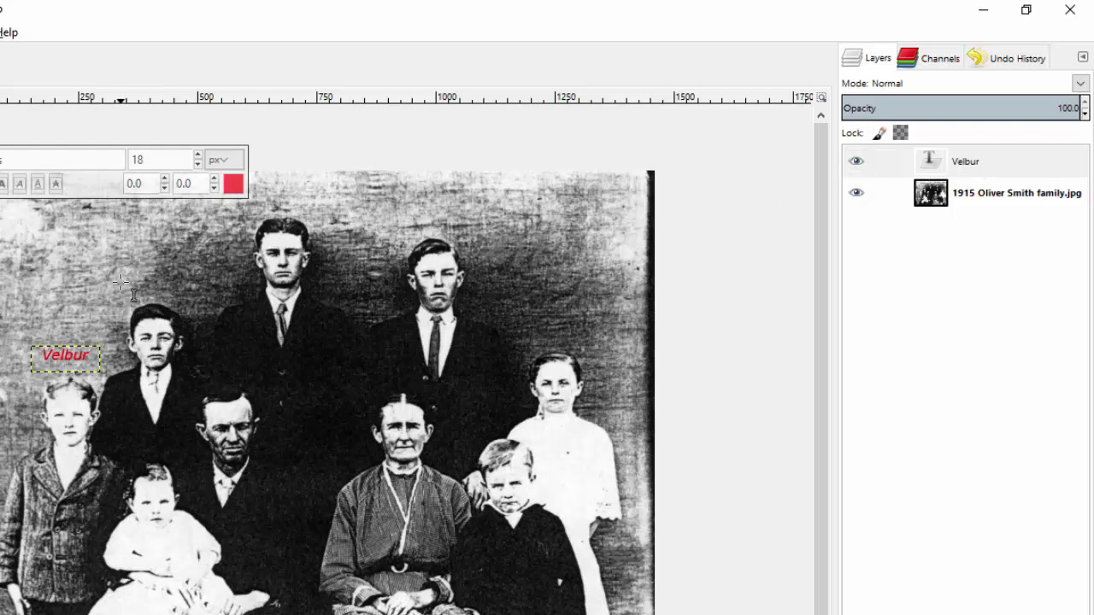
left_click_drag(121, 282, 186, 298)
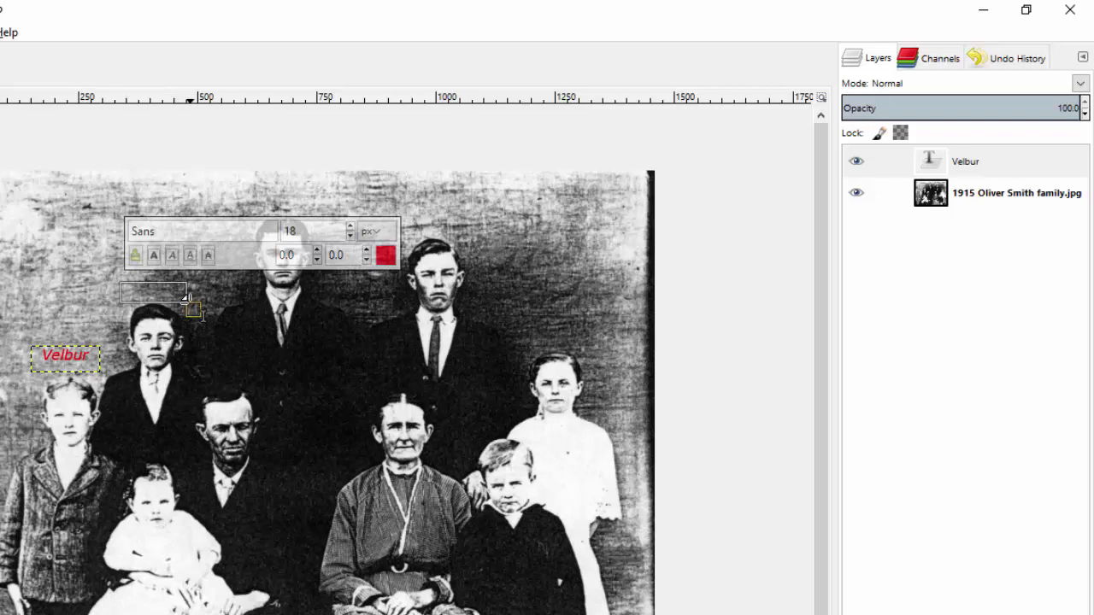
type("Lester")
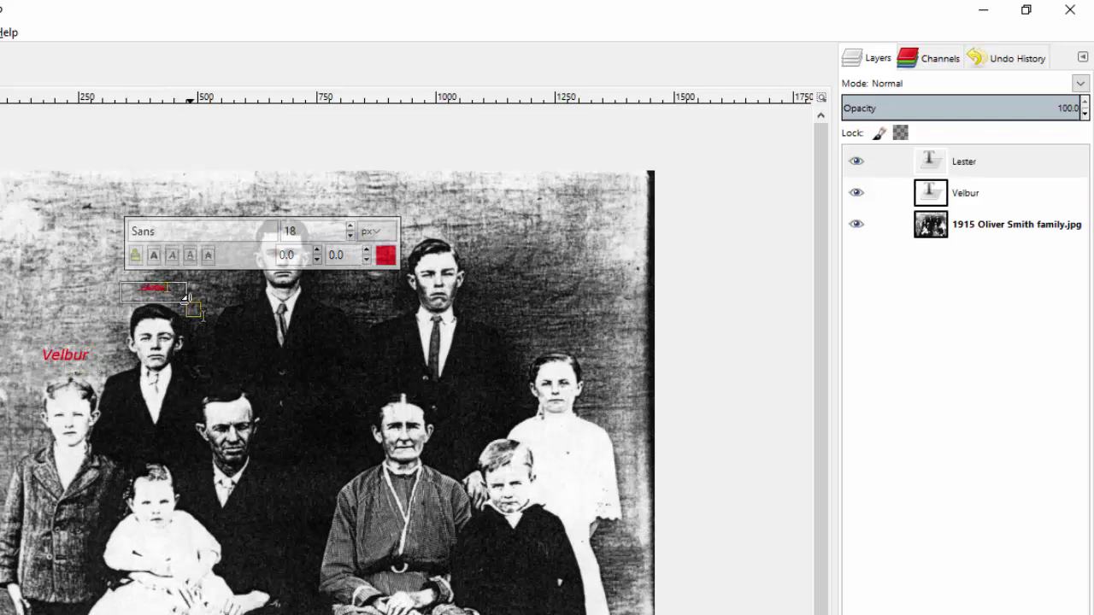
- Format the second boy's name label as 30 px italic
left_click_drag(171, 289, 126, 291)
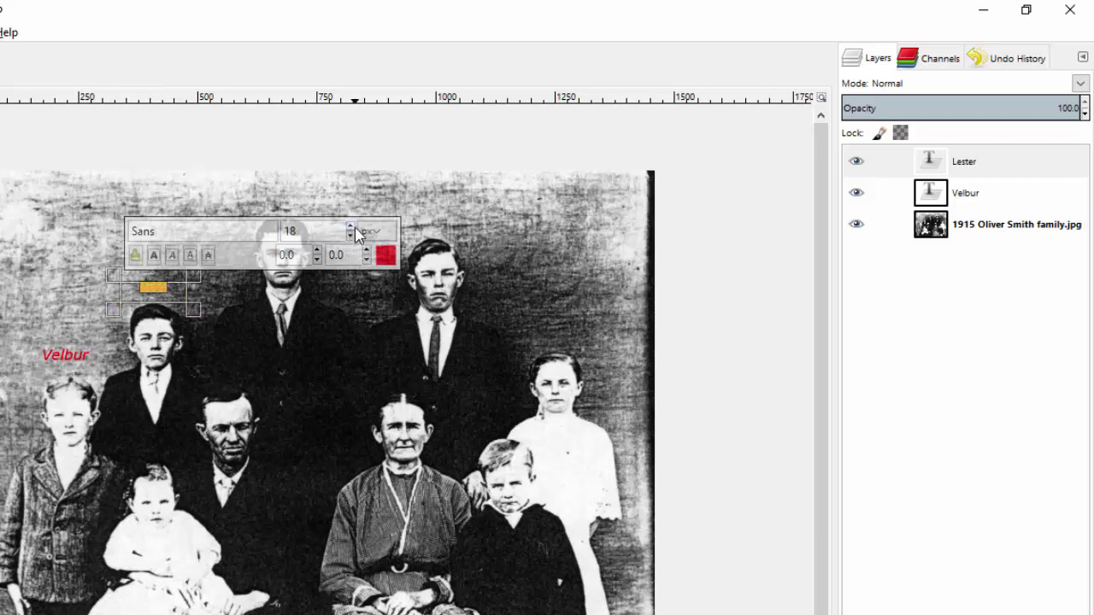
left_click(351, 229)
left_click(351, 229)
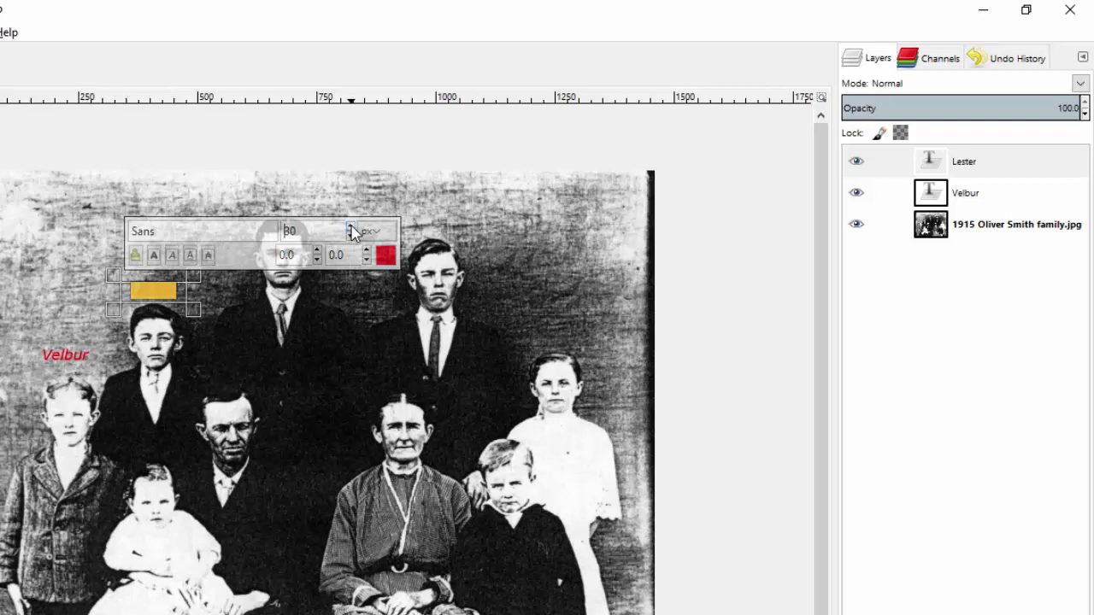
left_click(173, 255)
key("Escape")
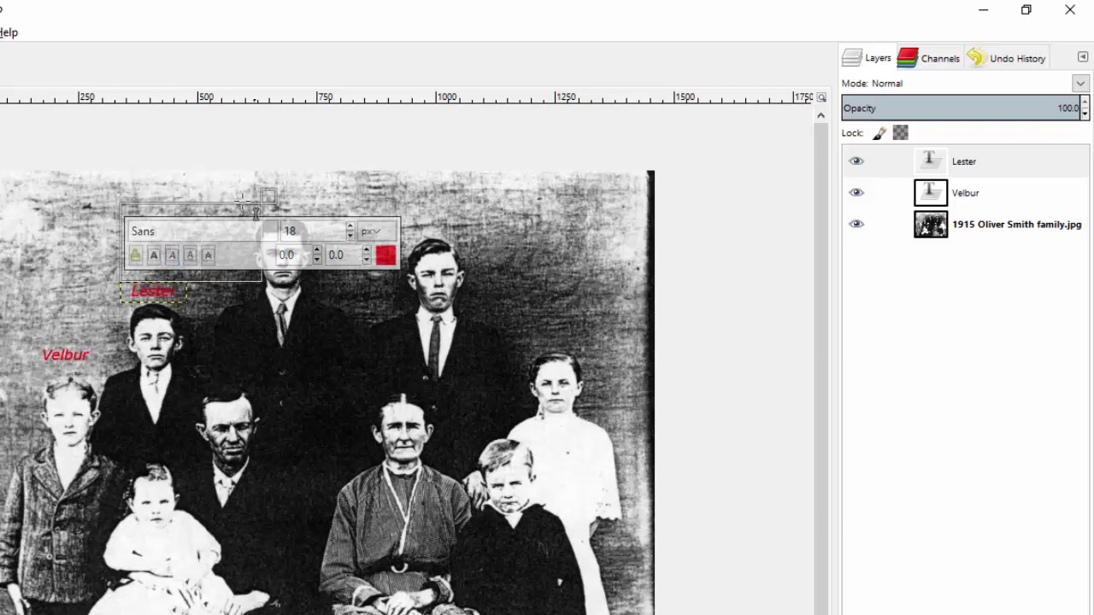
- Add the first name of the back-row young man beside the second boy above his head and enlarge the text
left_click(255, 203)
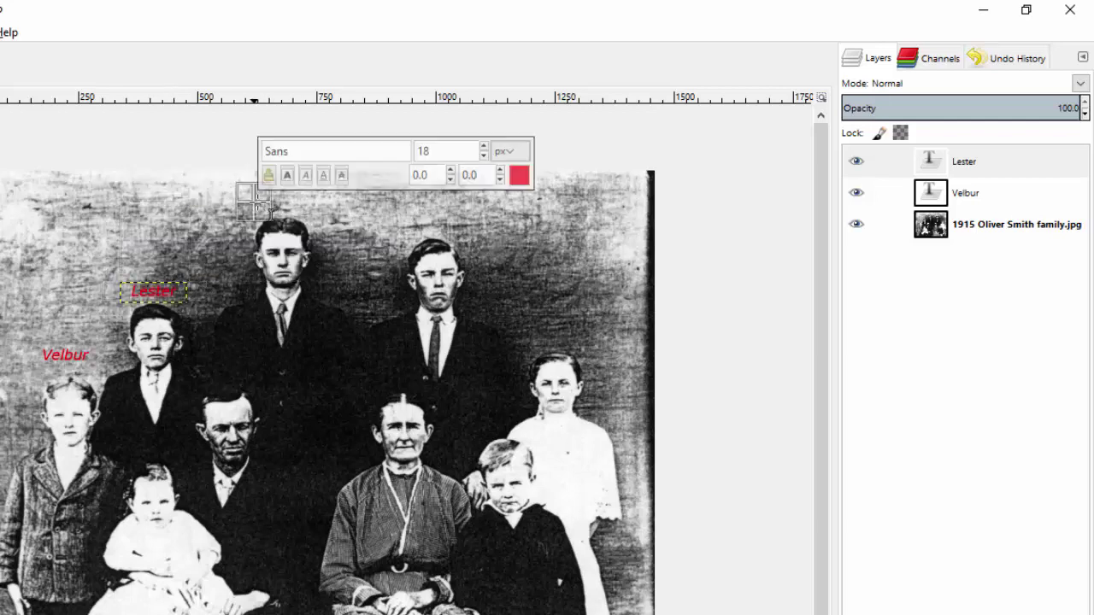
mouse_move(304, 211)
left_mouse_down()
mouse_move(321, 225)
mouse_move(311, 221)
left_mouse_up()
type("Asa")
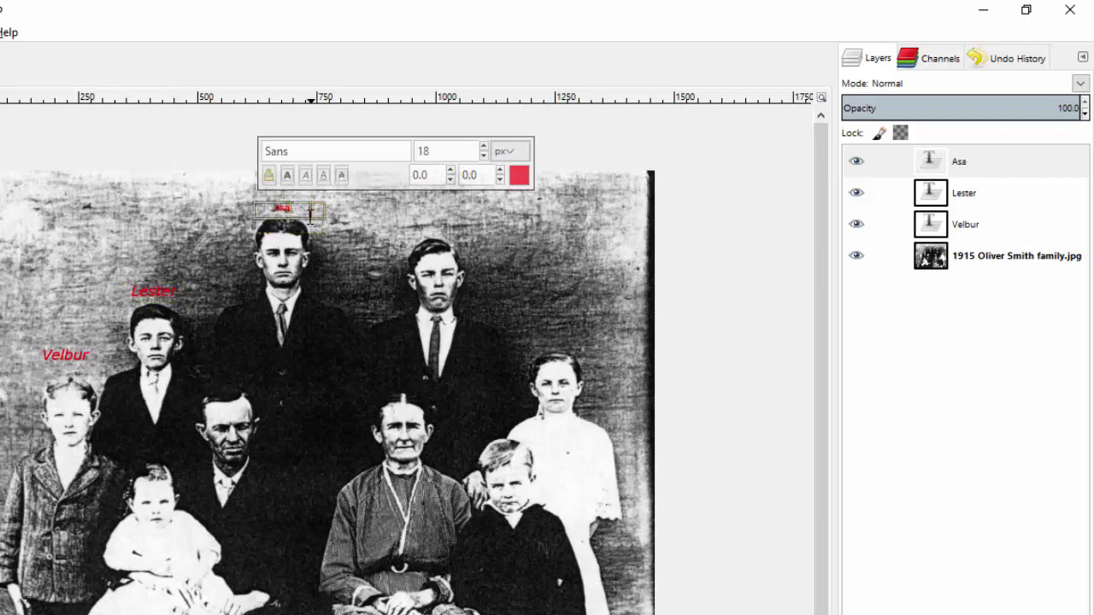
left_click_drag(296, 208, 266, 205)
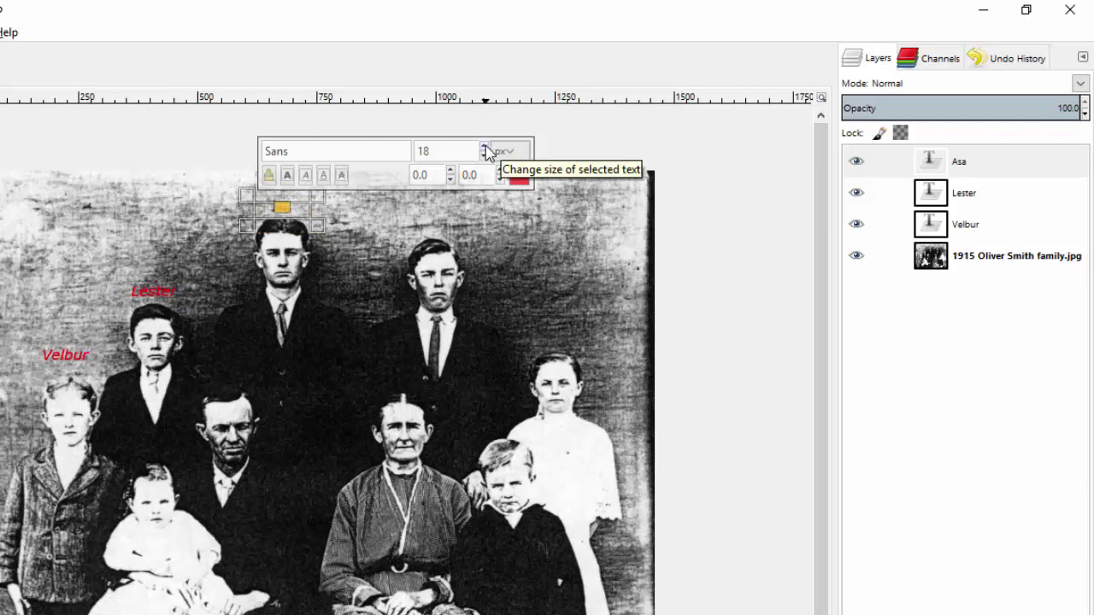
scroll(485, 151, "up", 6)
scroll(484, 152, "up", 3)
key("Escape")
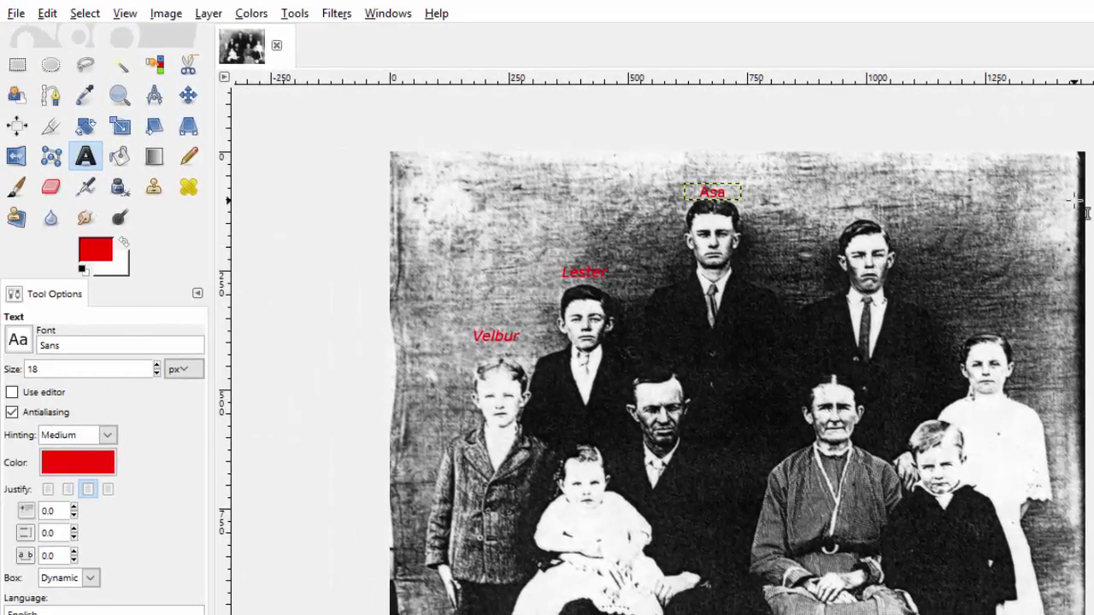
left_click(188, 95)
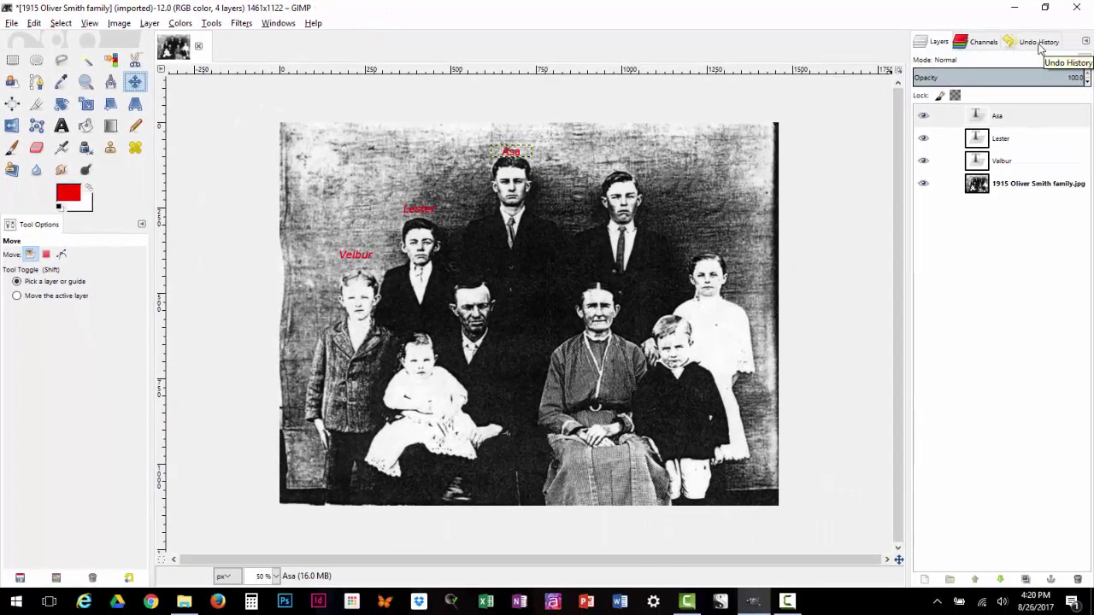
- Revert the image to its base state in the undo history, discarding all three name labels
left_click(1040, 41)
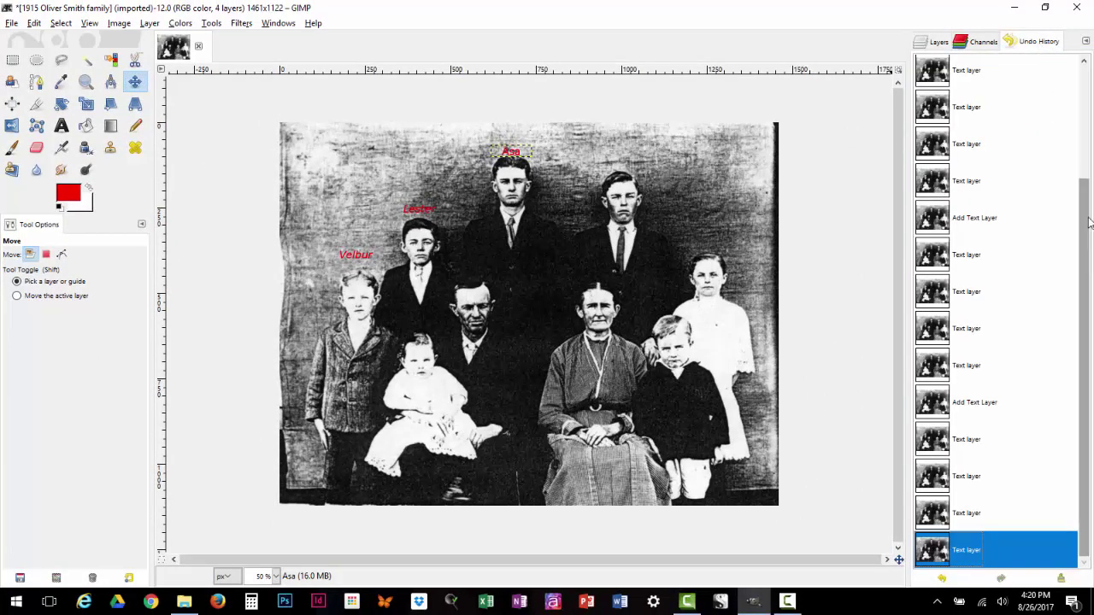
scroll(1068, 154, "up", 4)
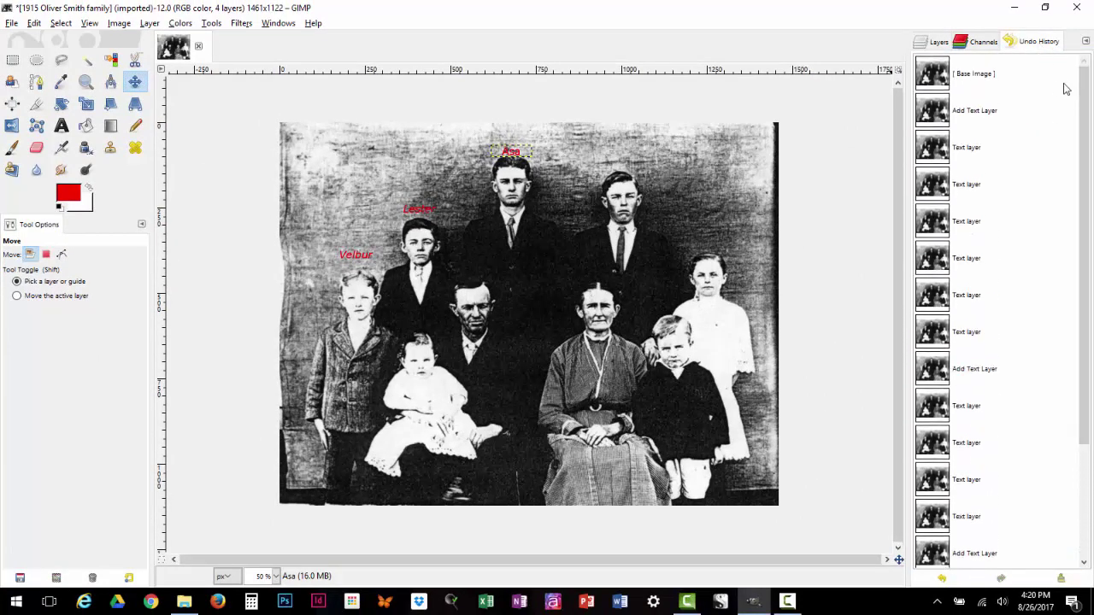
left_click(945, 77)
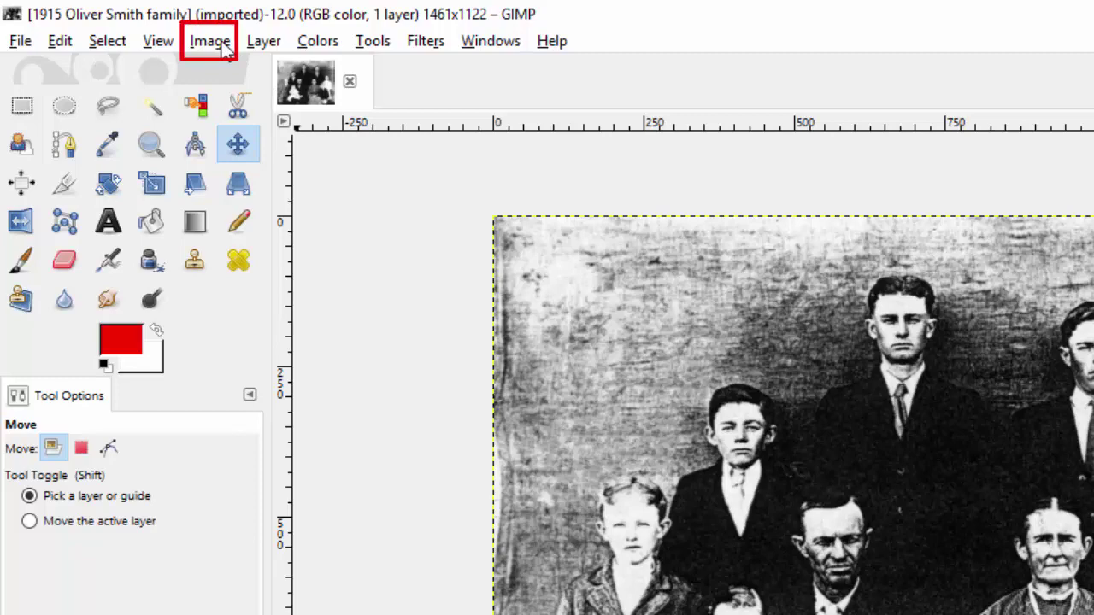
- Open the canvas size settings for the photo and switch the size unit to inches
left_click(220, 46)
left_click(218, 150)
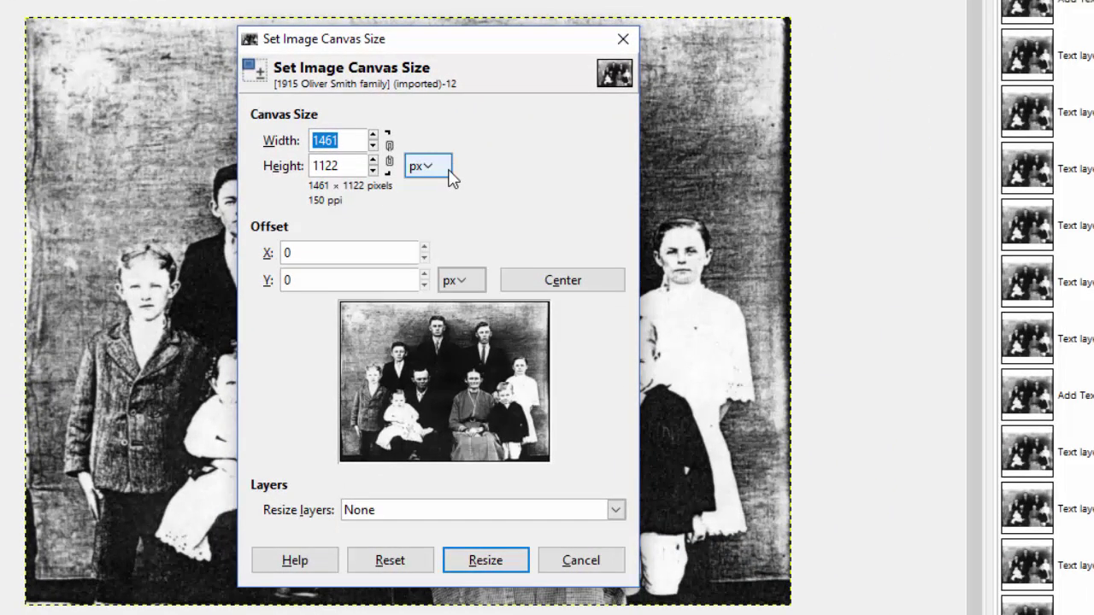
left_click(452, 171)
key("Escape")
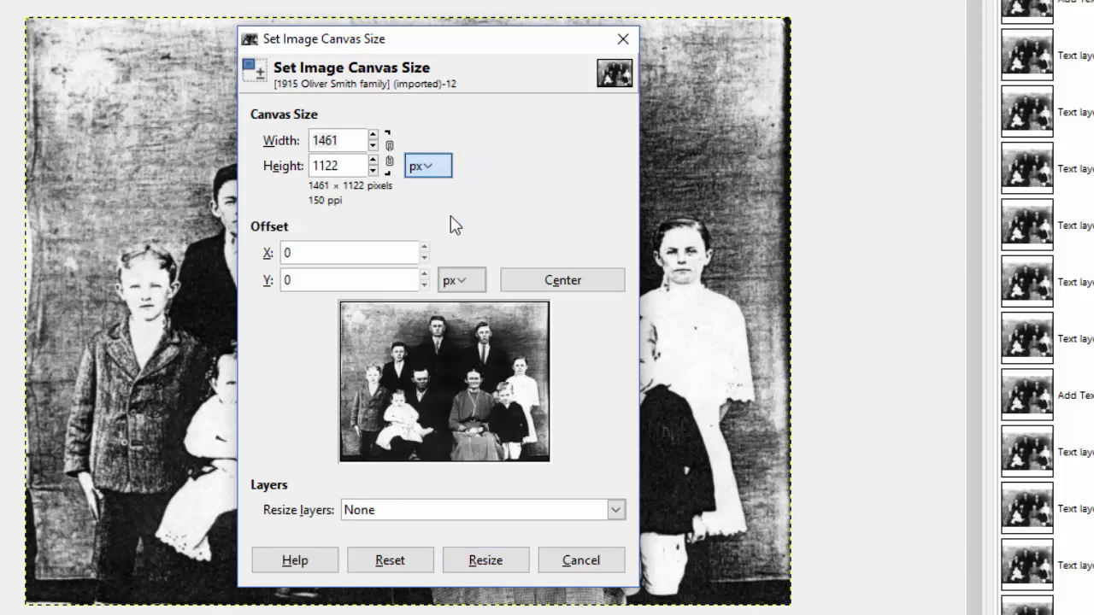
key("Down")
left_click_drag(506, 48, 867, 54)
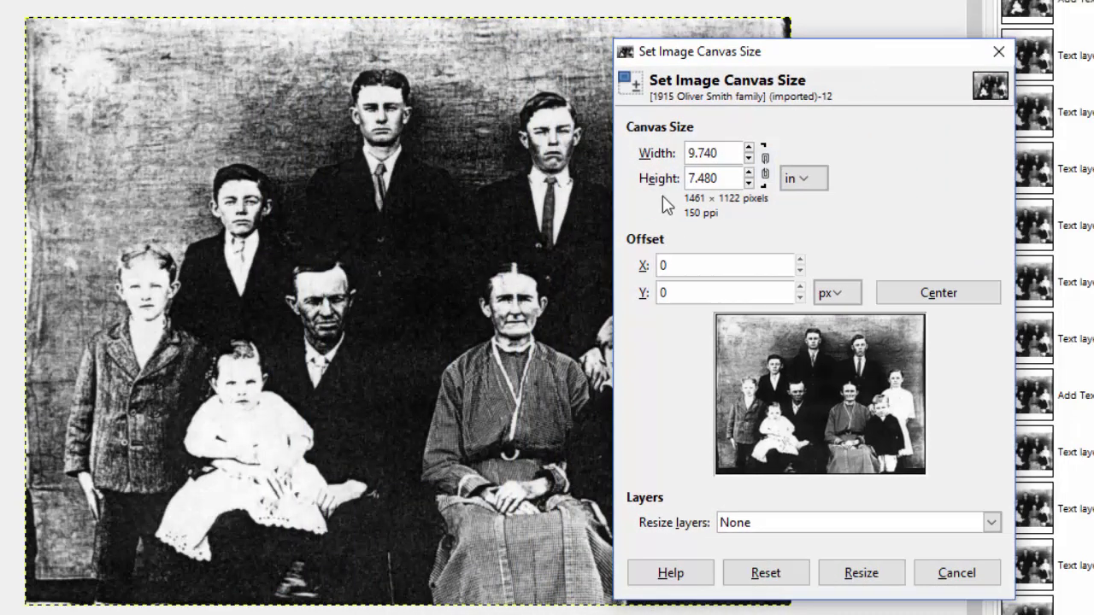
- Try enlarging the canvas proportionally to 10.740 by 8.247 in with the photo centred, and reset the canvas settings
left_click(767, 175)
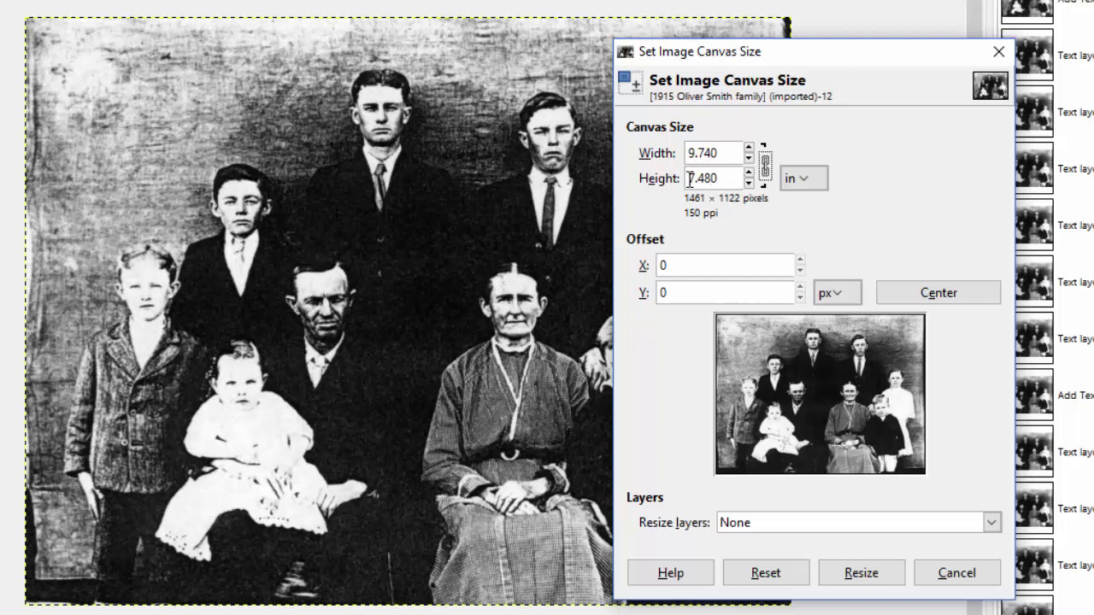
left_click(749, 149)
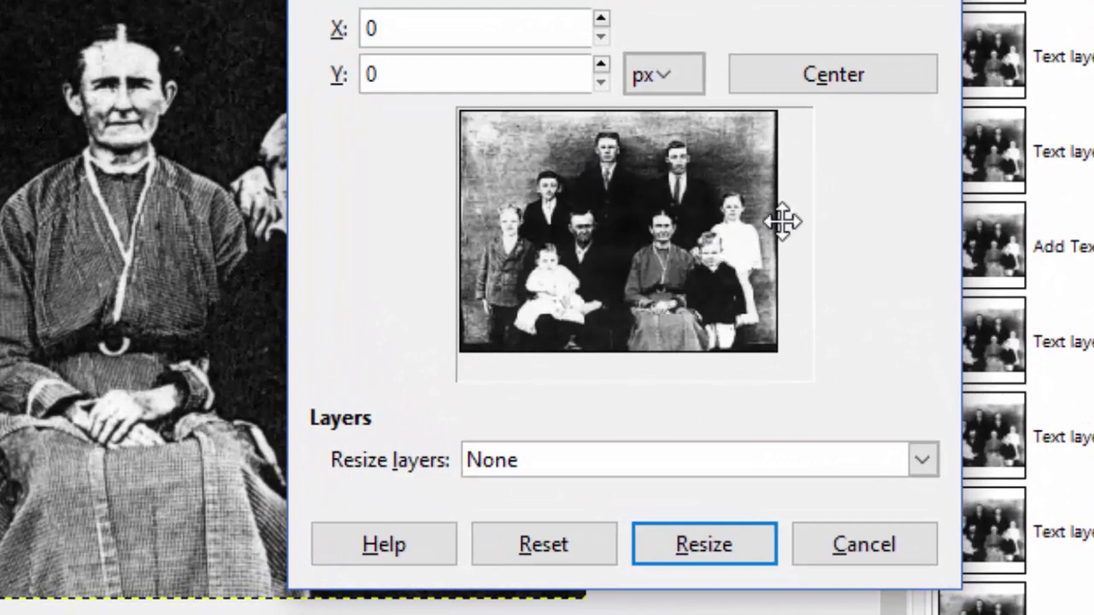
left_click(833, 77)
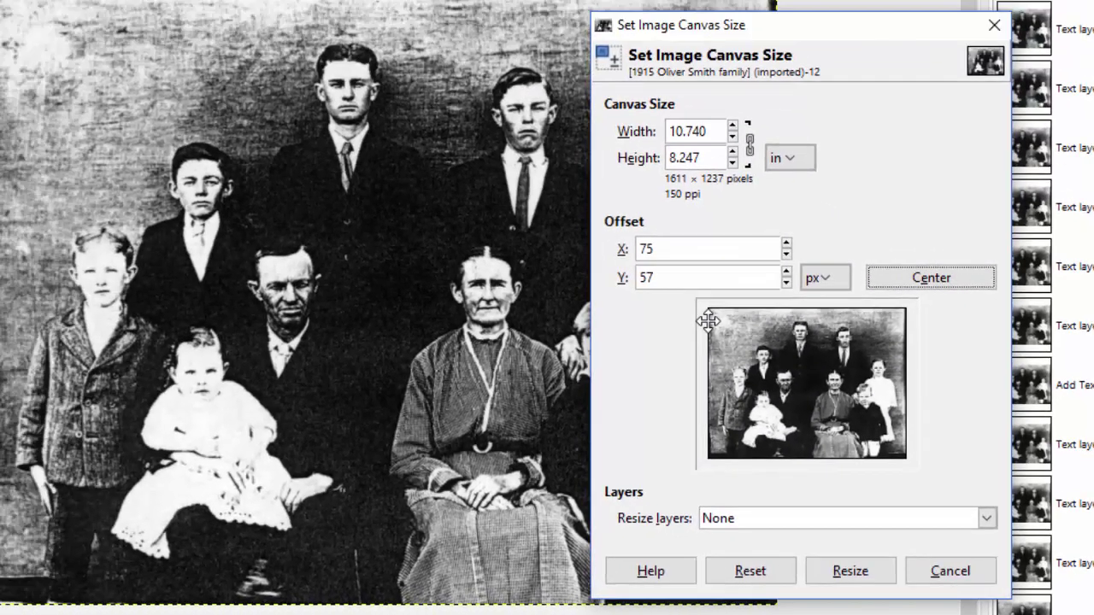
left_click(766, 572)
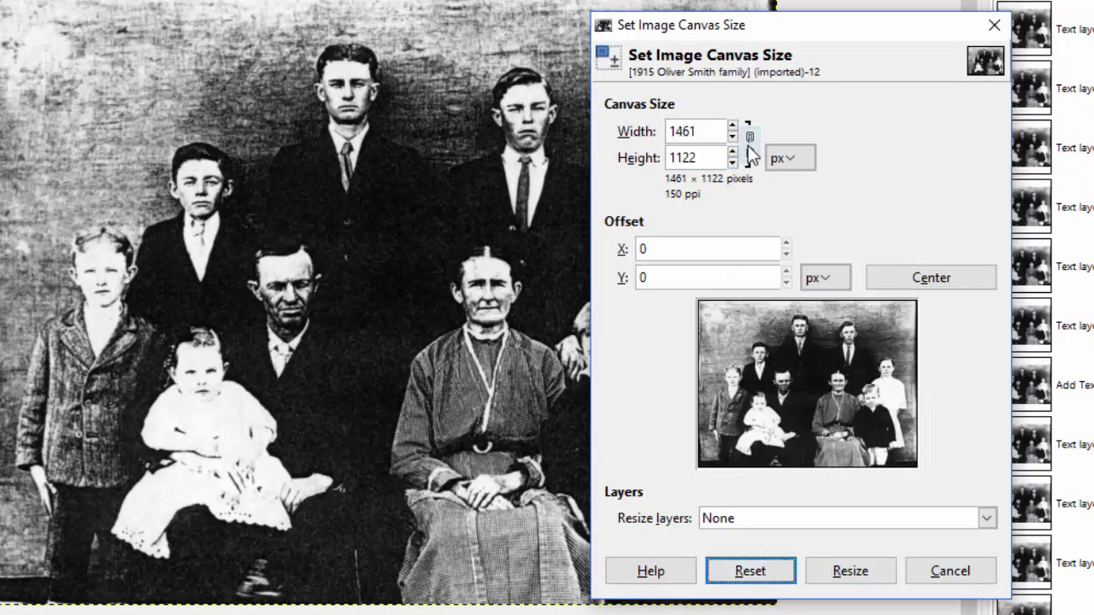
- Resize the canvas height alone to 8.480 in, with the photo centred vertically between the added strips
left_click(790, 158)
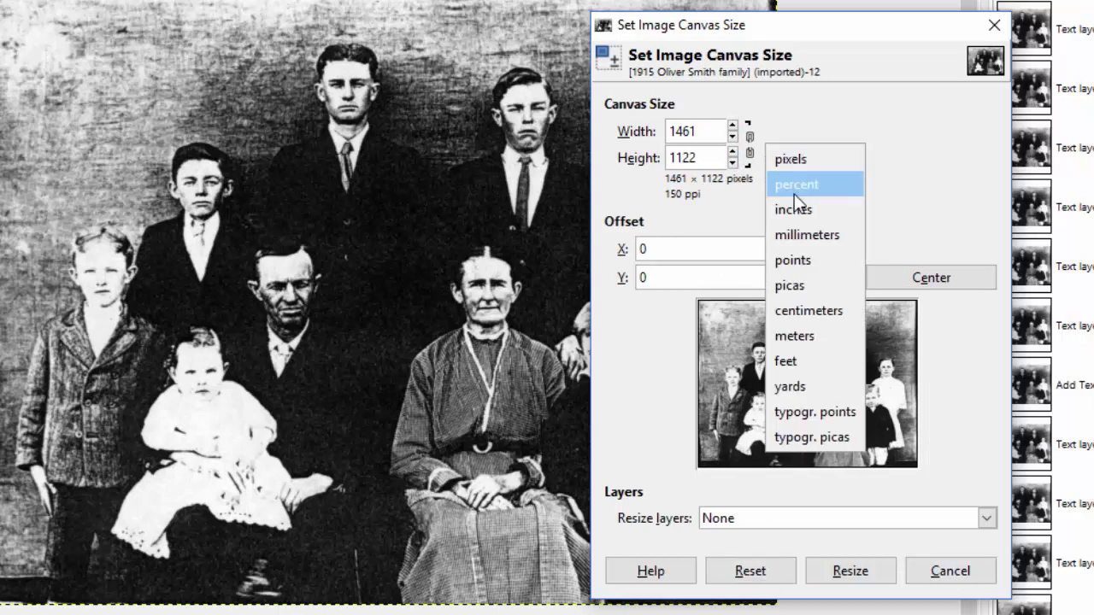
left_click(796, 212)
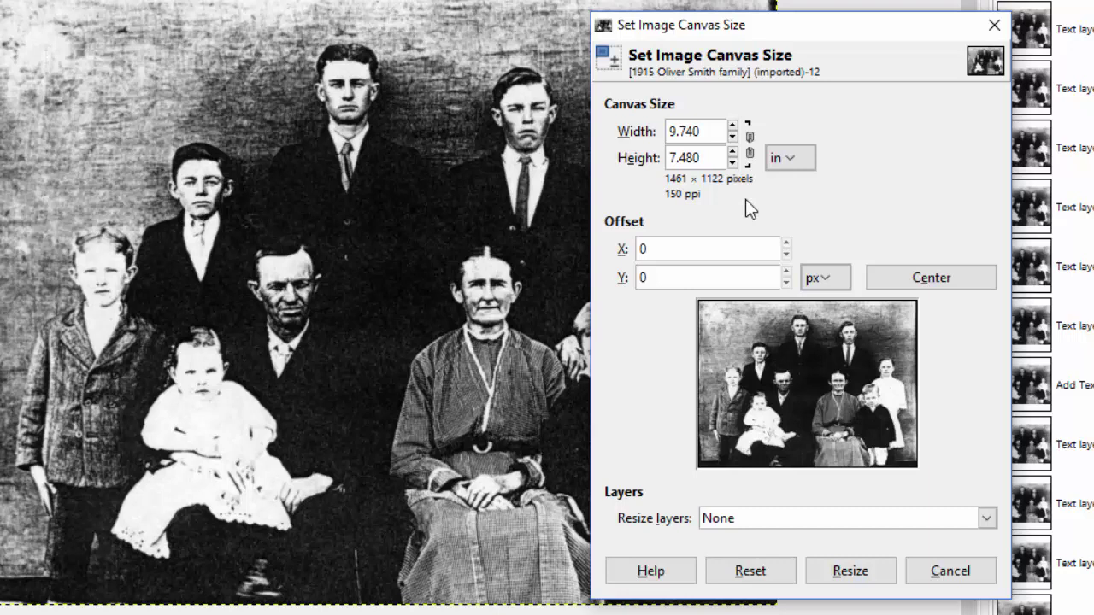
left_click(733, 154)
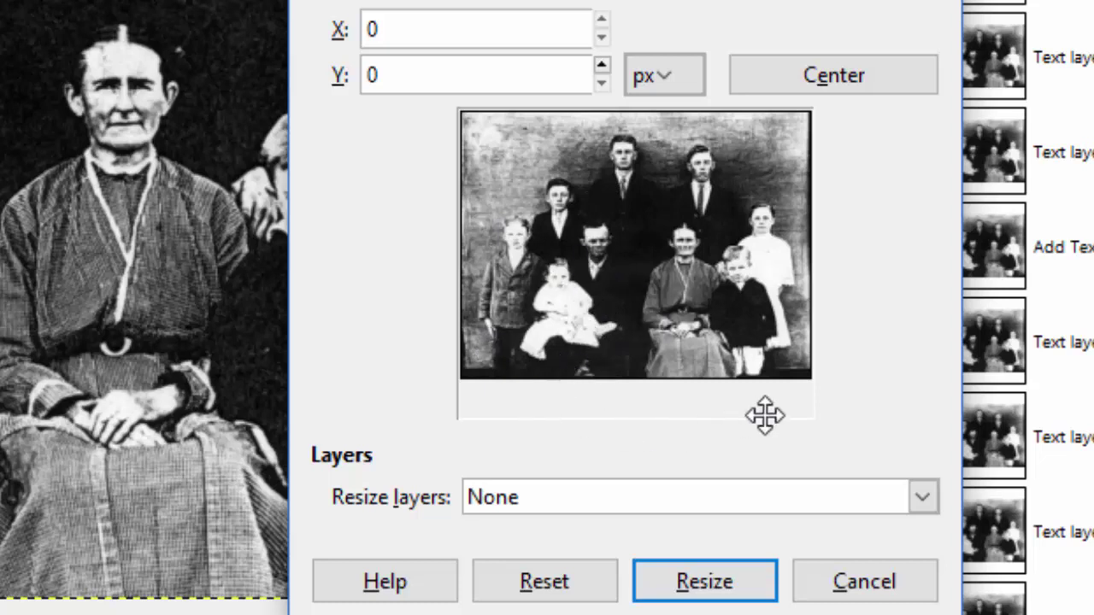
left_click(830, 72)
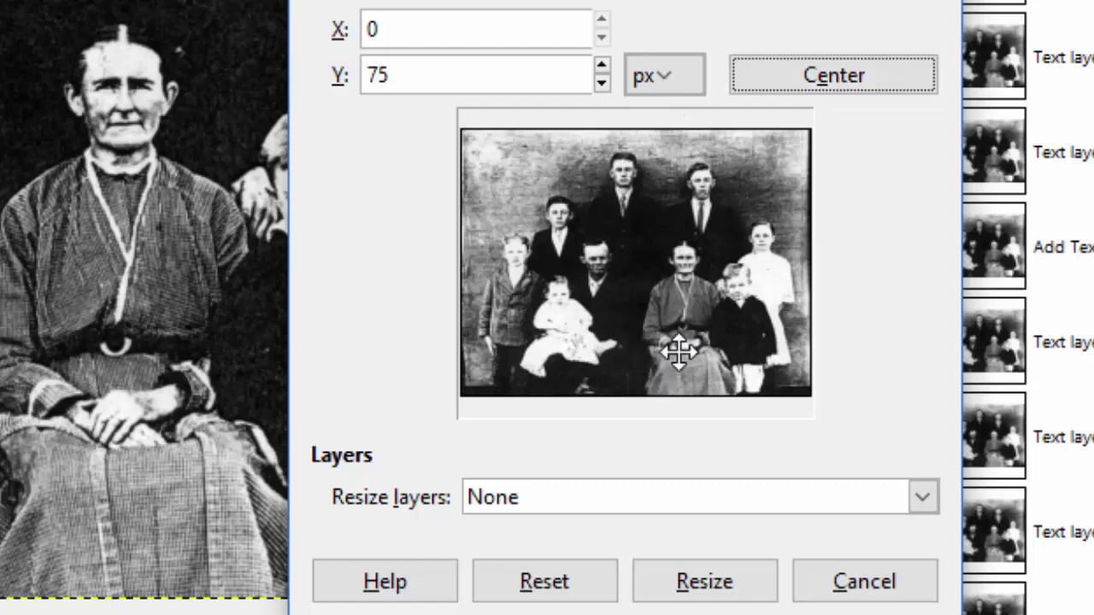
left_click(713, 588)
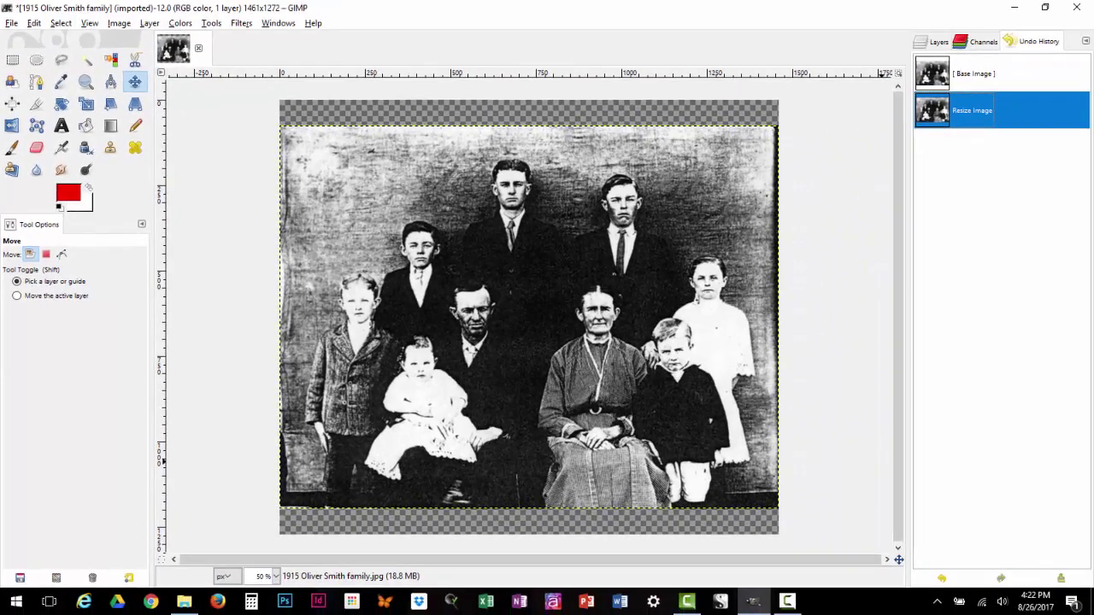
- Create a new white-filled layer named Text Area, sized 9.740 by 8.480 in
left_click(932, 45)
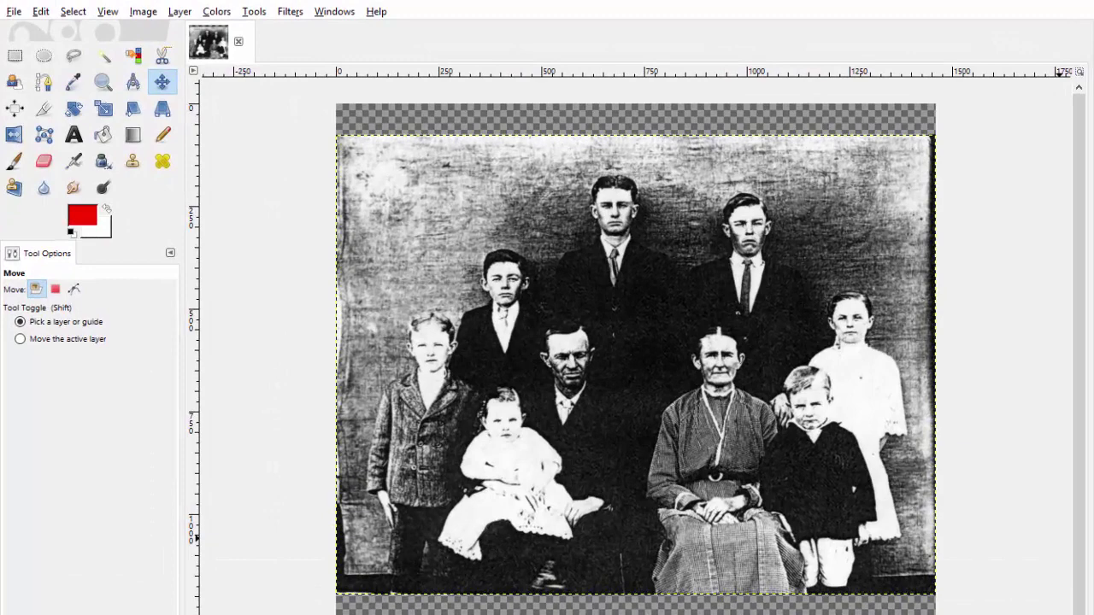
left_click(179, 12)
left_click(214, 31)
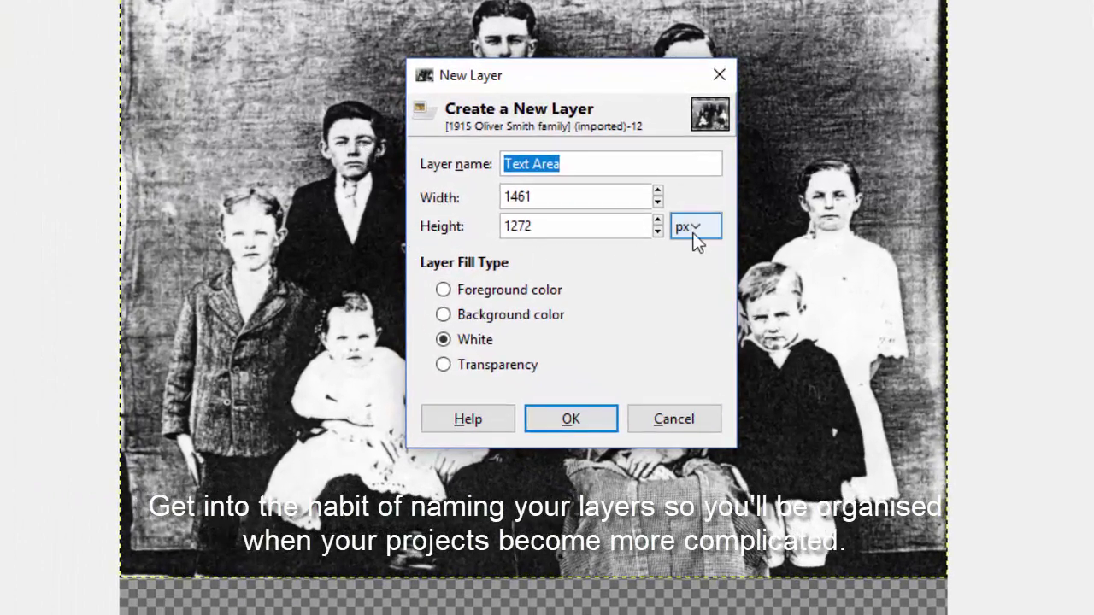
left_click(699, 245)
left_click(690, 275)
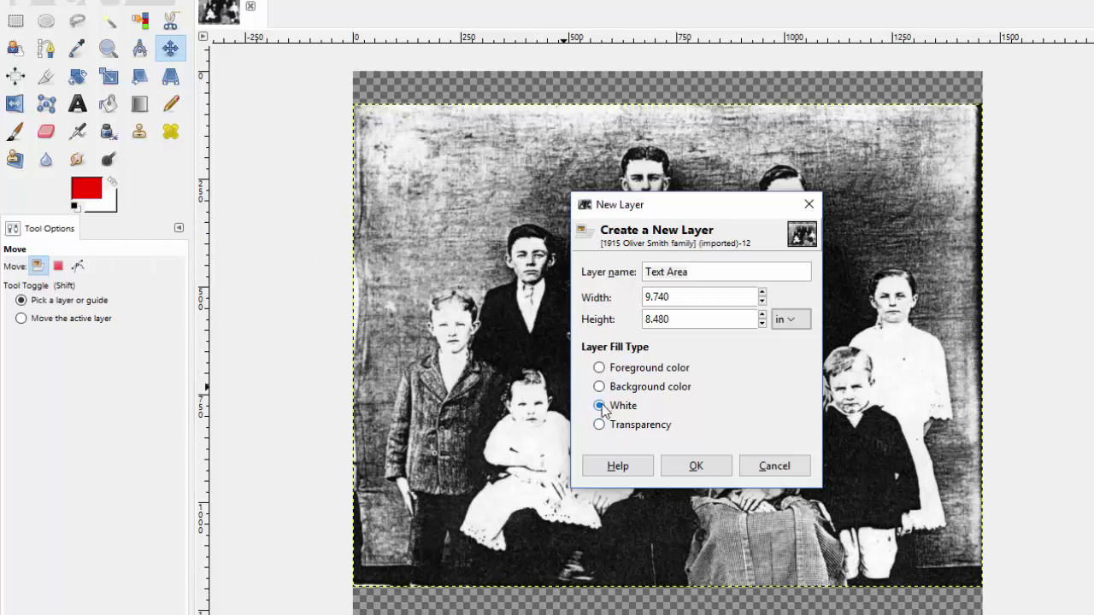
left_click(697, 464)
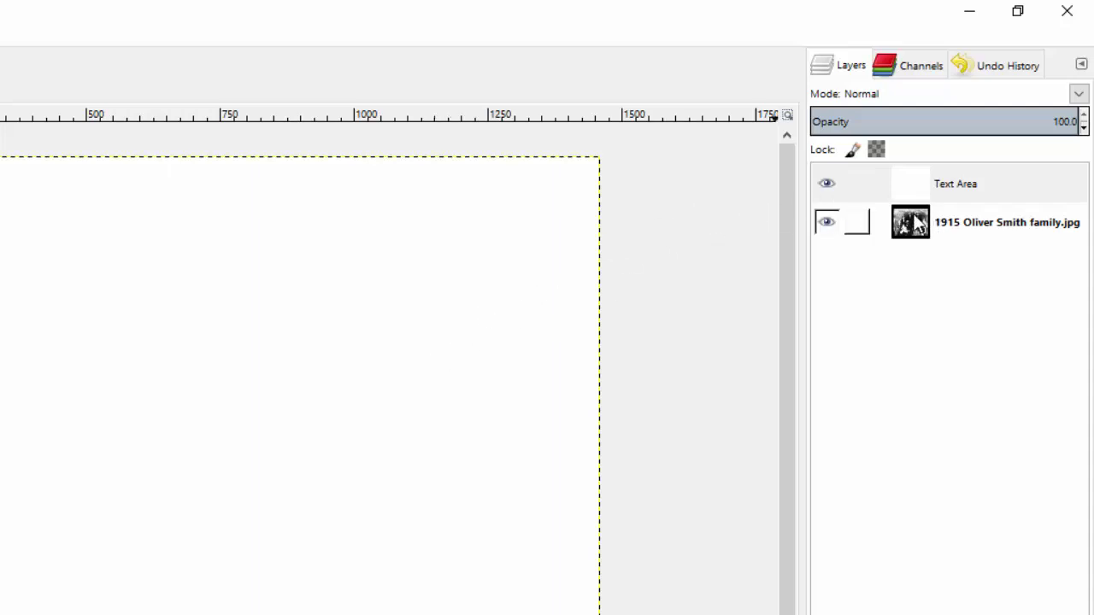
- Toggle the Text Area layer's visibility off and on, and move the layer beneath the photo layer
left_click(828, 184)
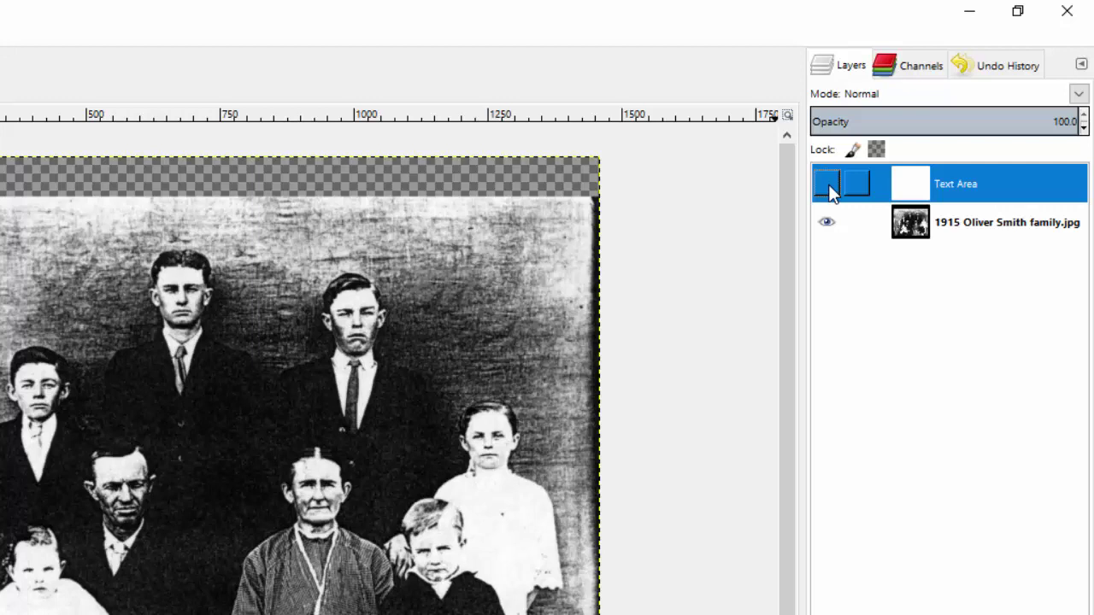
left_click(829, 188)
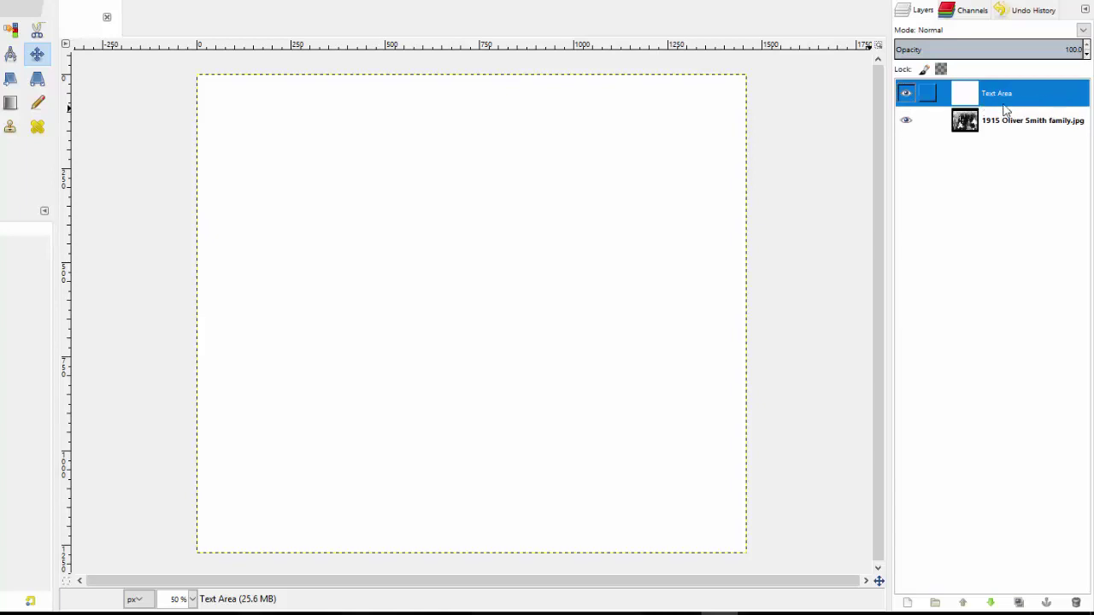
left_click(992, 604)
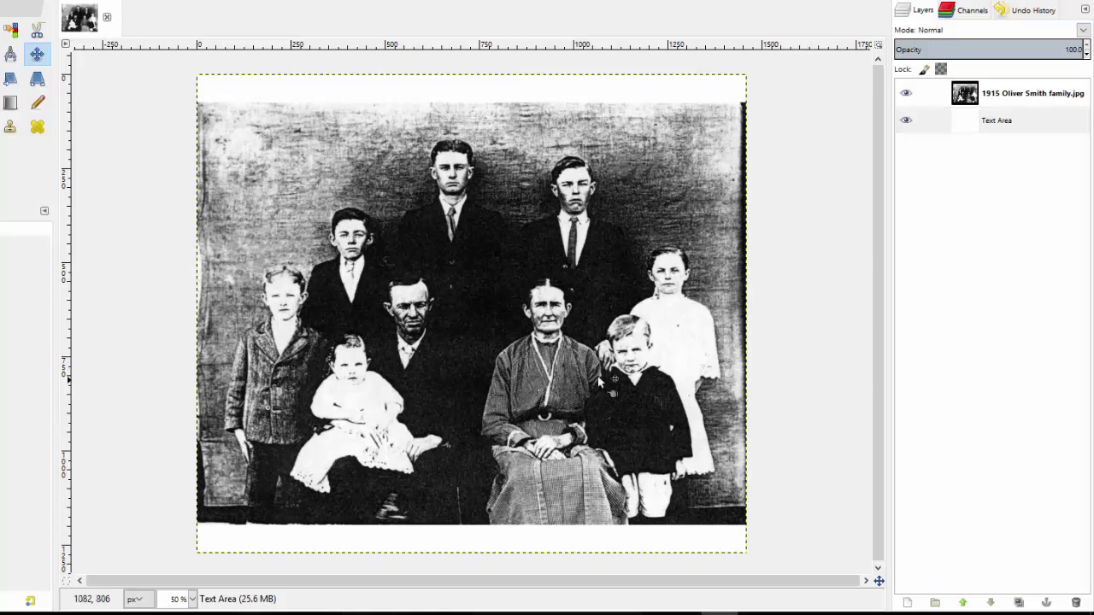
- Make the photo layer active and set the foreground colour to black (000000)
left_click(1009, 97)
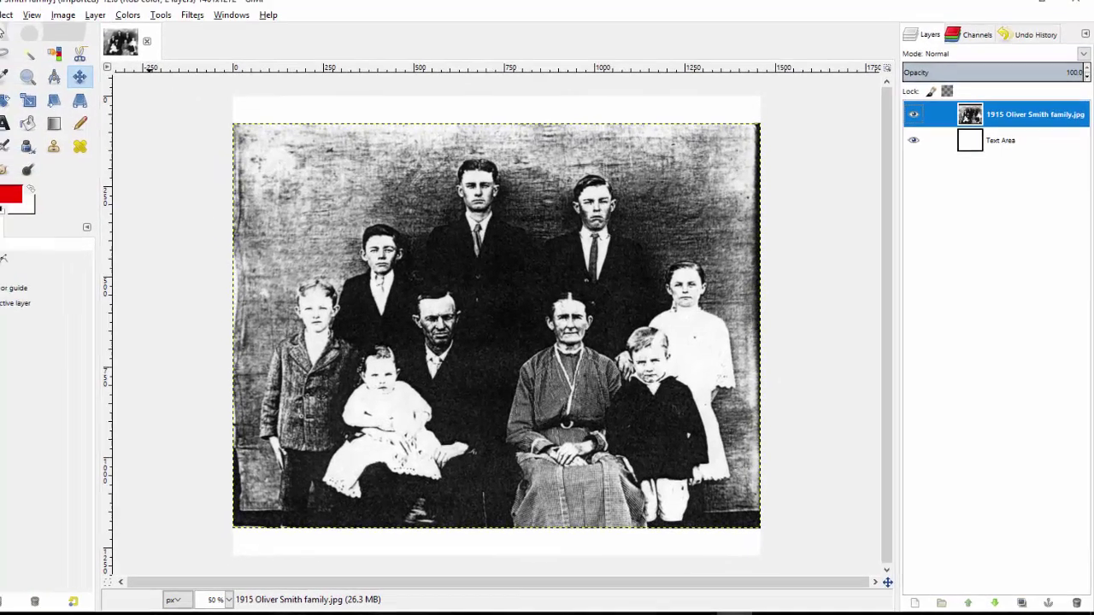
left_click(25, 203)
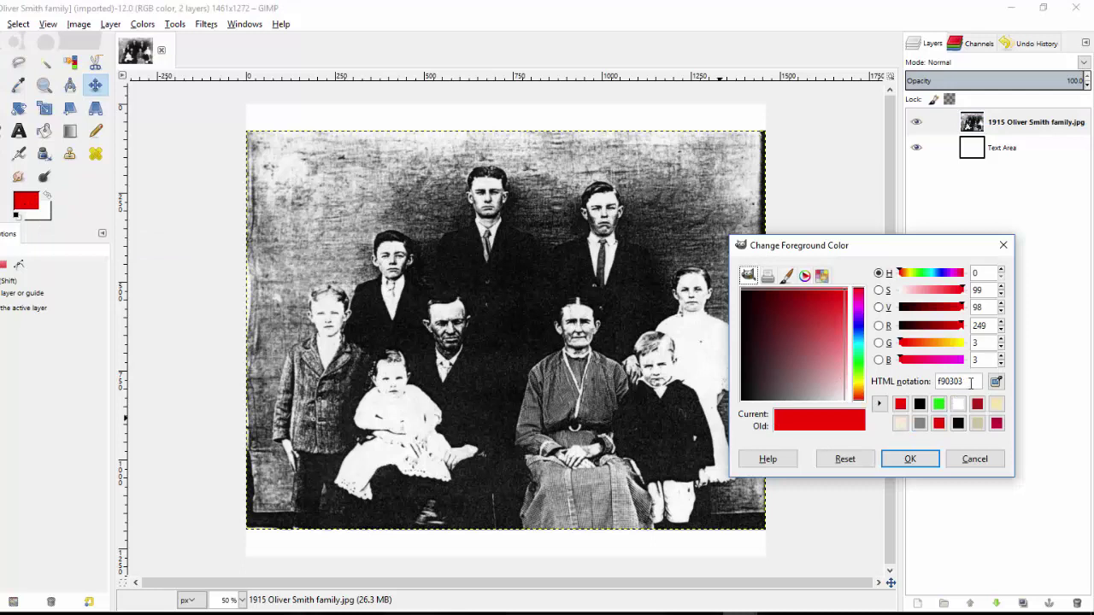
left_click_drag(971, 382, 904, 382)
type("000000")
key("Return")
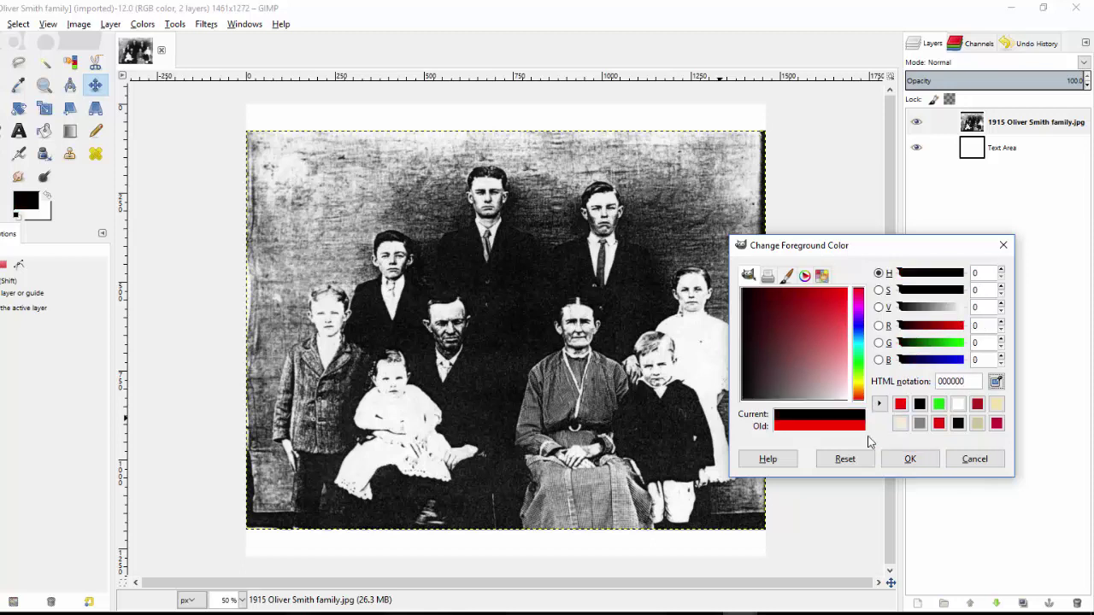
left_click(925, 459)
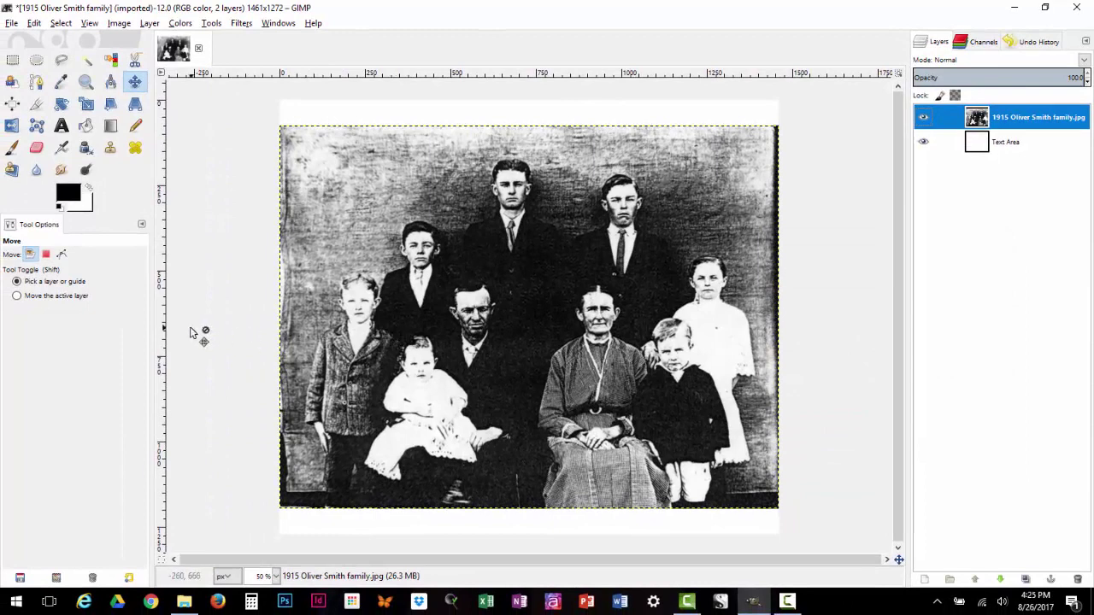
- Select the whole image and stroke the selection with a solid 0.10 in line to frame the photo
key("ctrl+a")
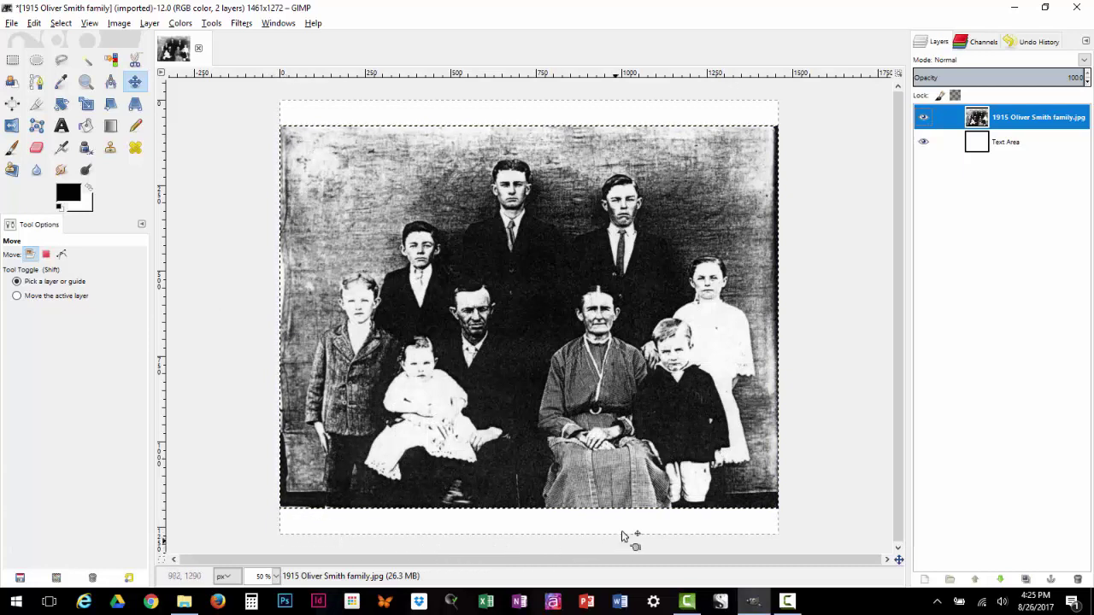
left_click(33, 23)
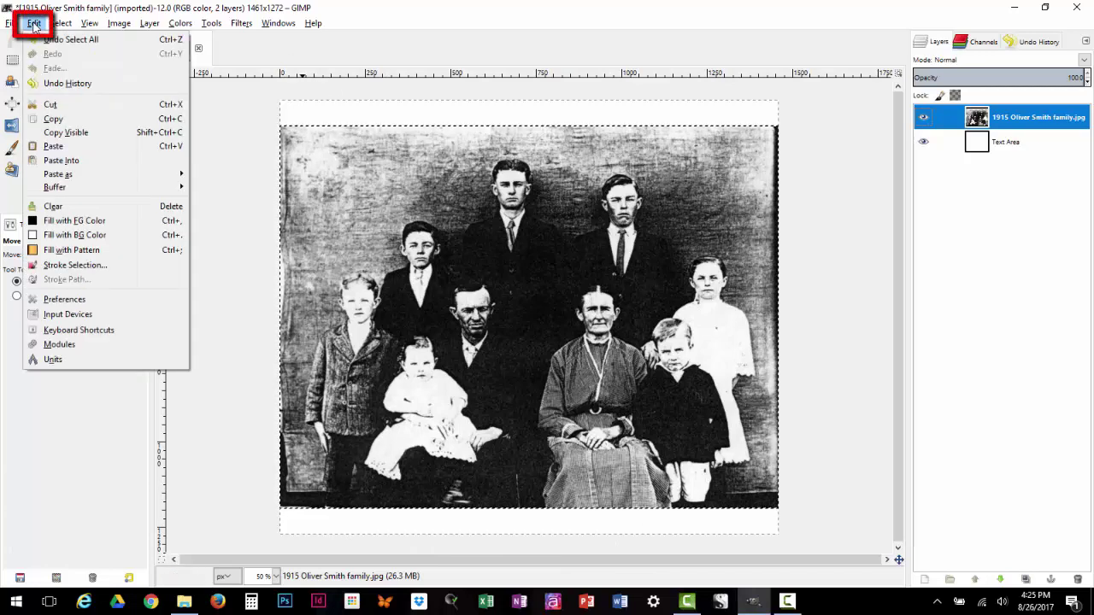
left_click(74, 265)
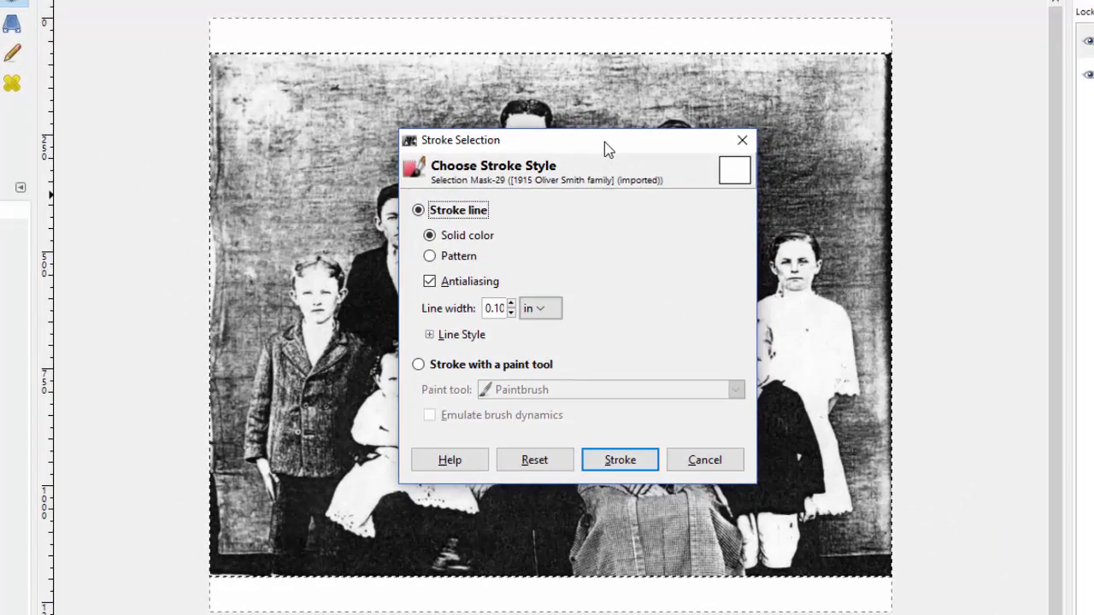
mouse_move(604, 142)
left_mouse_down()
mouse_move(800, 164)
mouse_move(987, 130)
left_mouse_up()
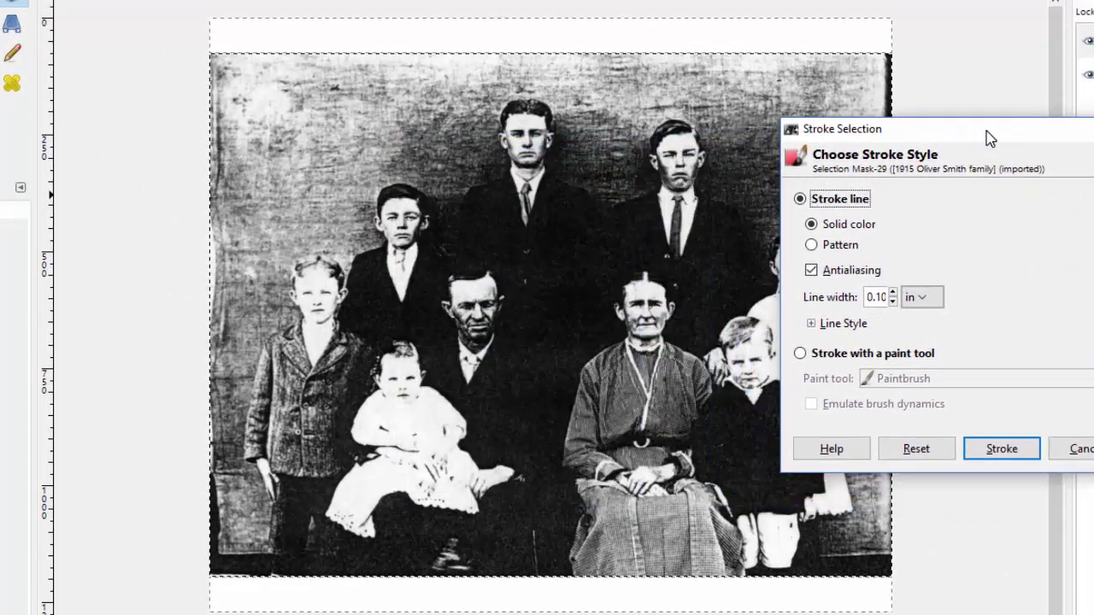
left_click(880, 304)
key("BackSpace")
type("0")
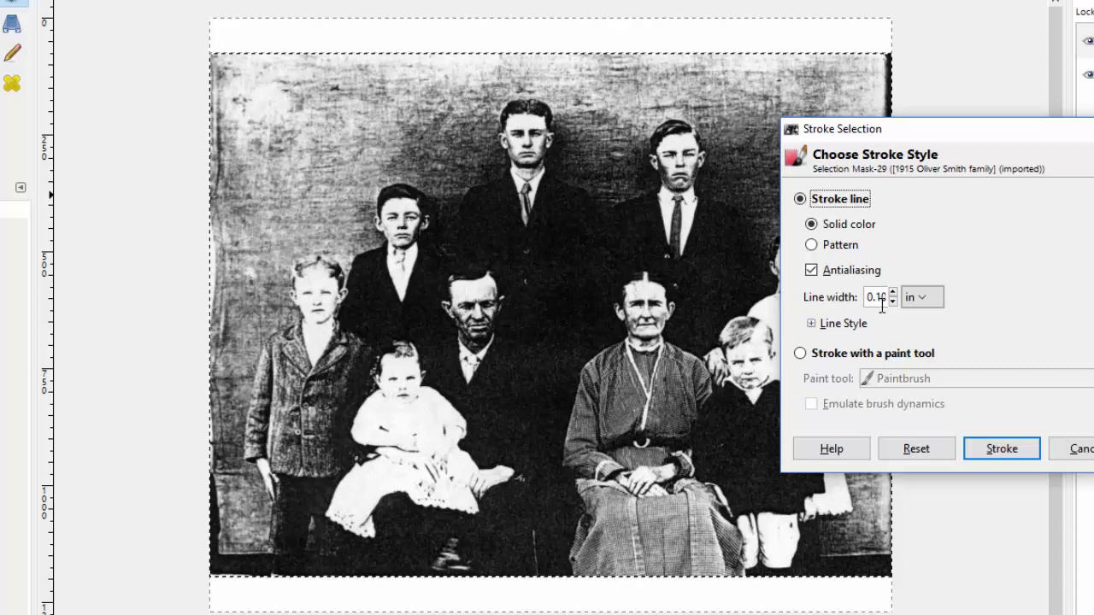
left_click(1010, 451)
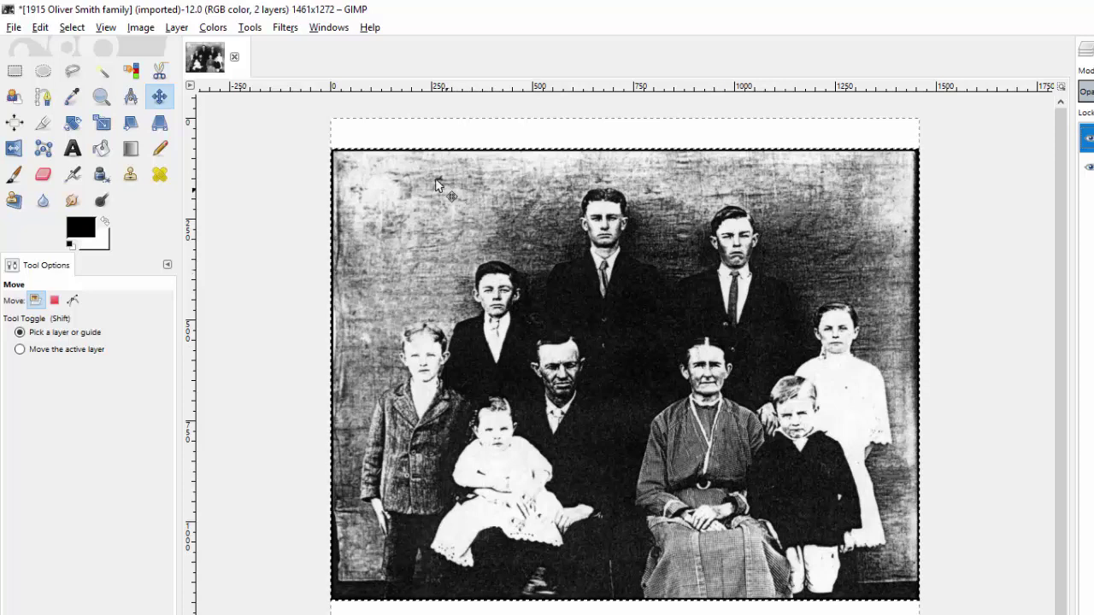
- Add a text box spanning the white strip above the photo and enter the family members' first names, separated by commas
left_click(73, 149)
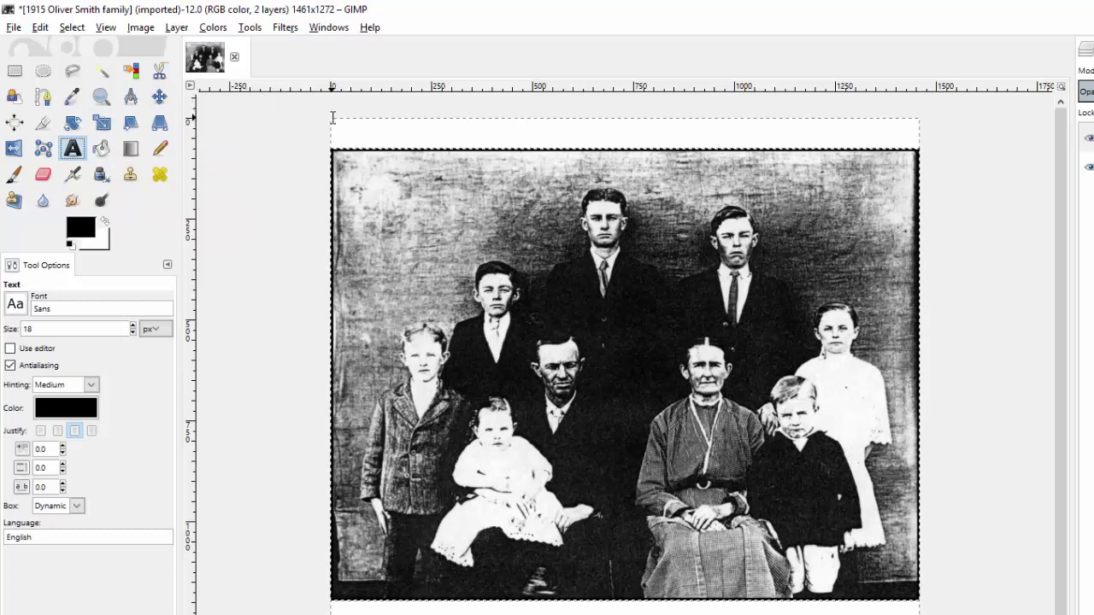
left_click_drag(332, 117, 827, 143)
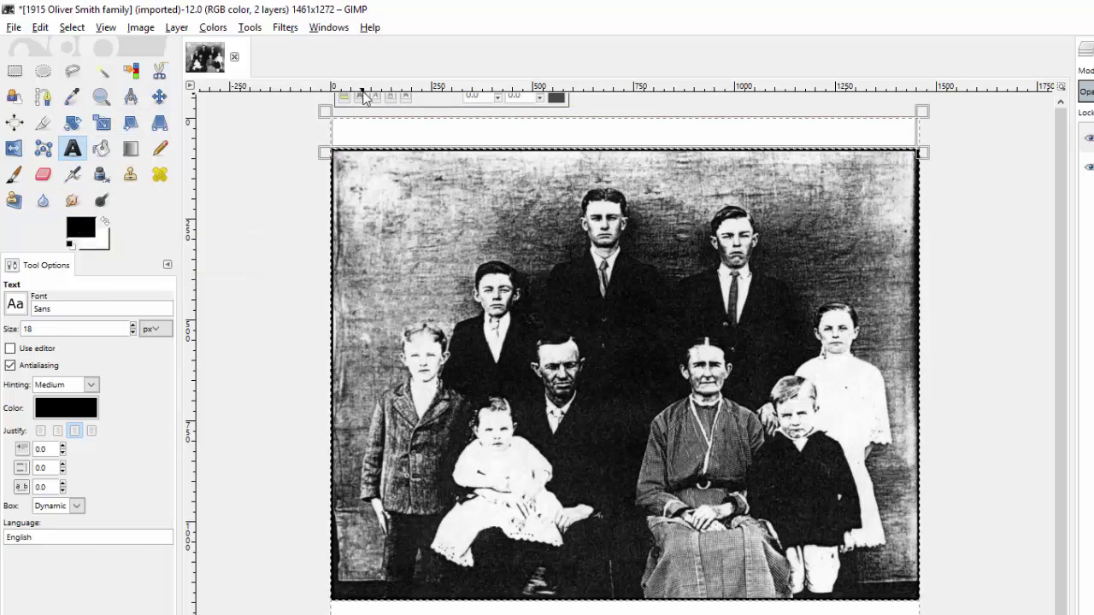
left_click(387, 134)
type("We")
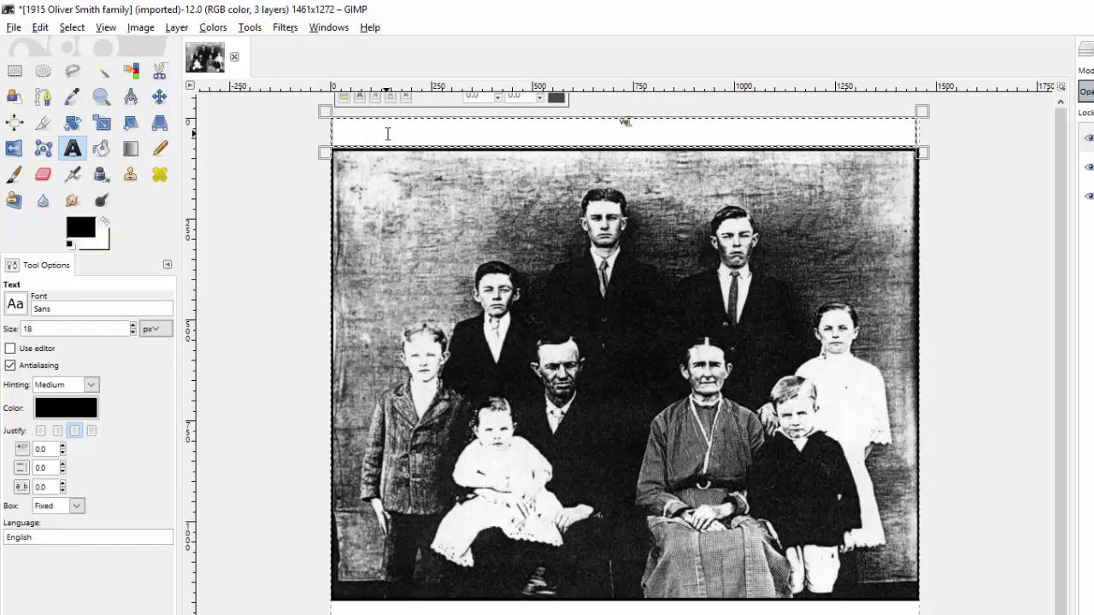
type("lbur, Lester, A")
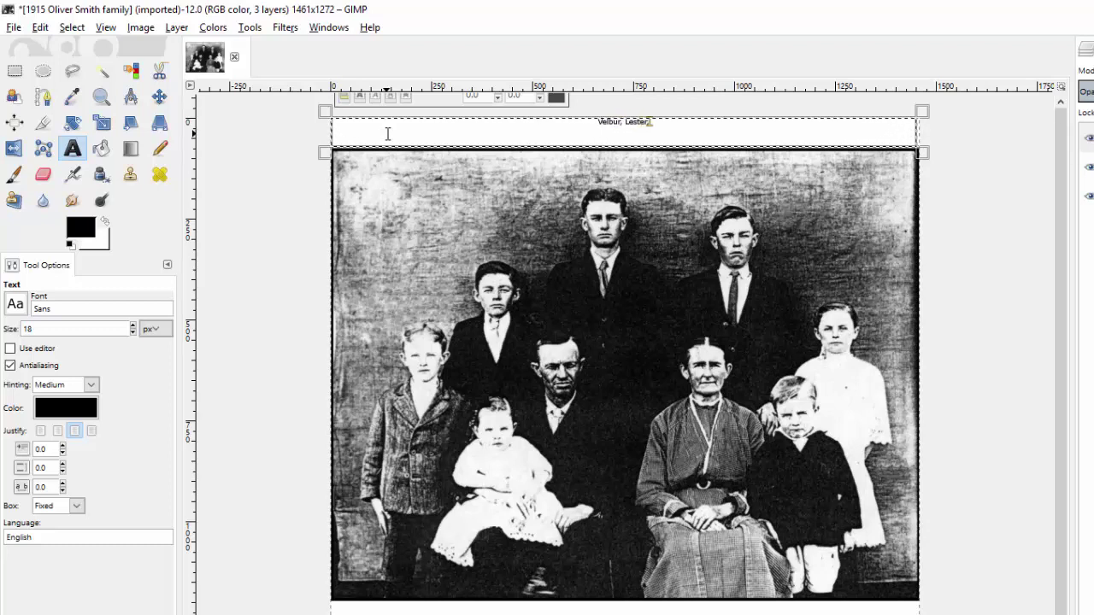
type("sa")
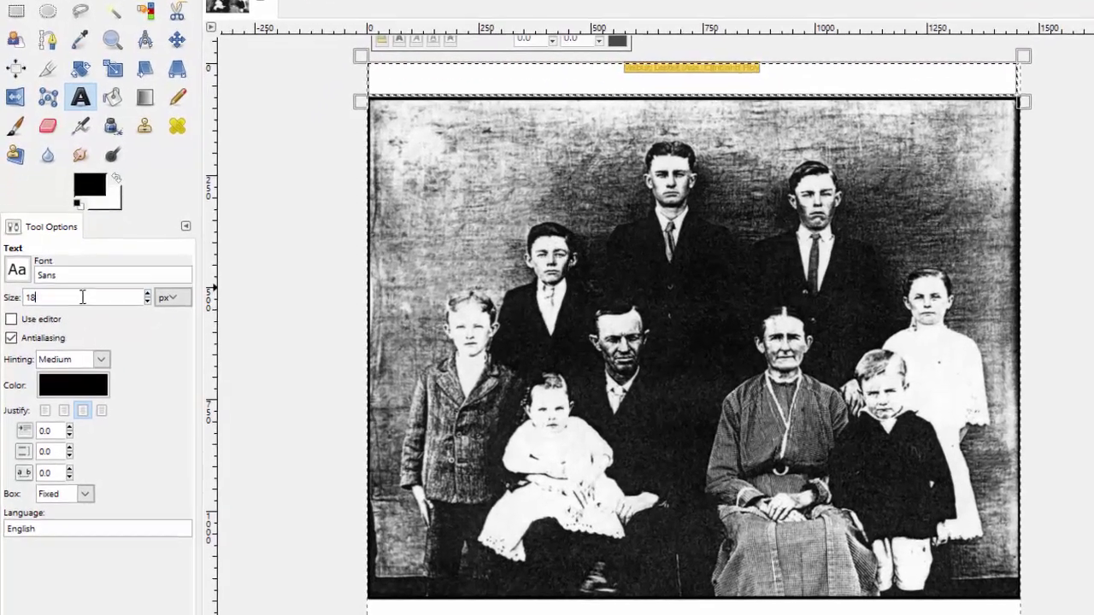
- Set the upper caption's text size to 47 px and make the text italic
double_click(30, 329)
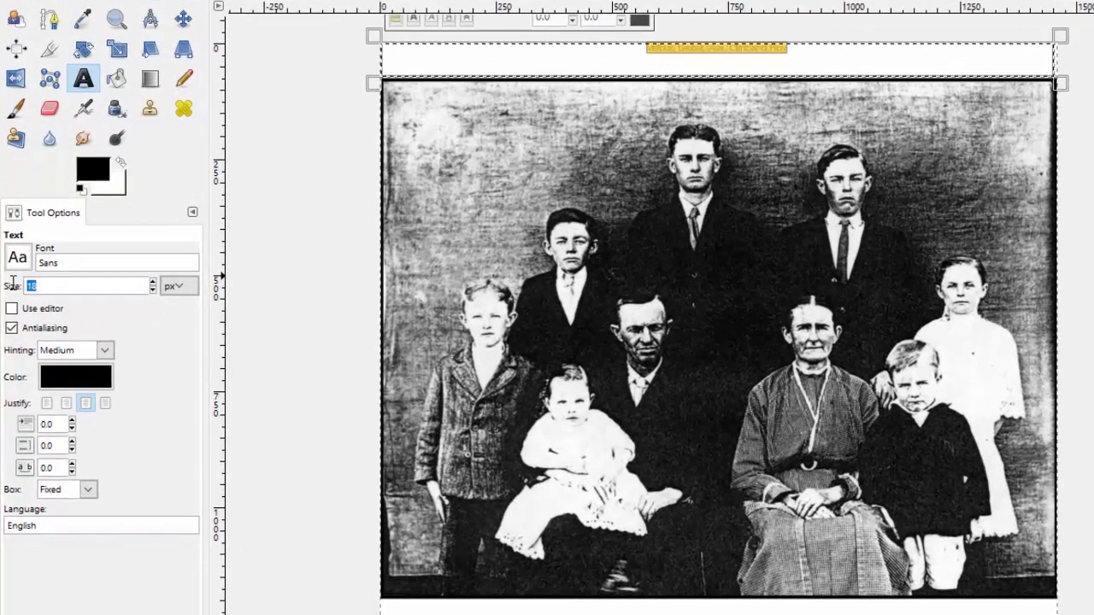
type("40")
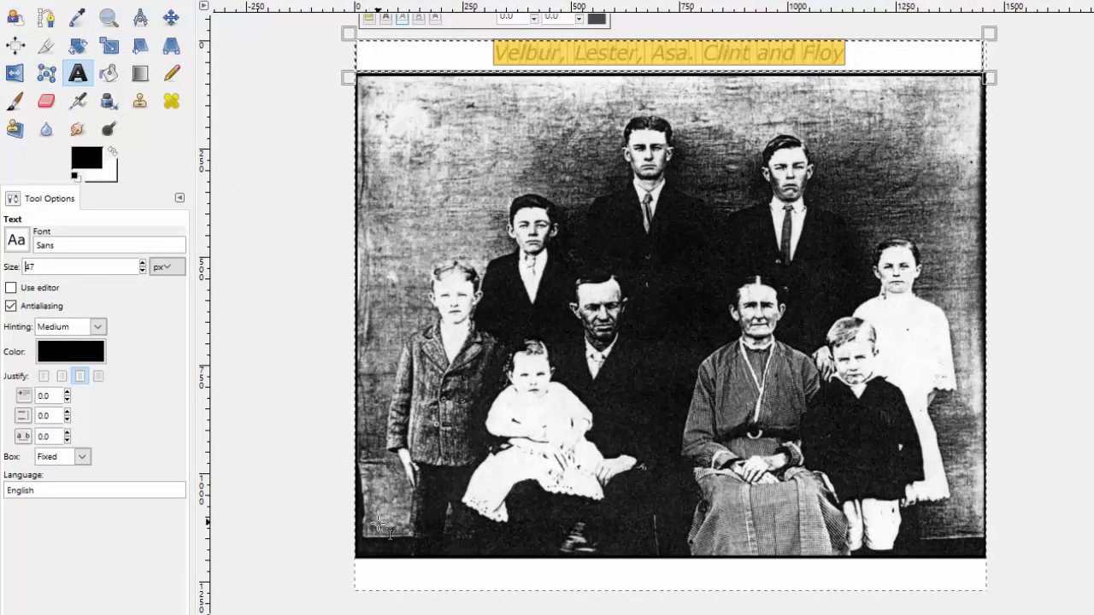
- Add a text box spanning the white strip below the photo, enter the front-row family members' first names, and make the text italic
left_click(359, 562)
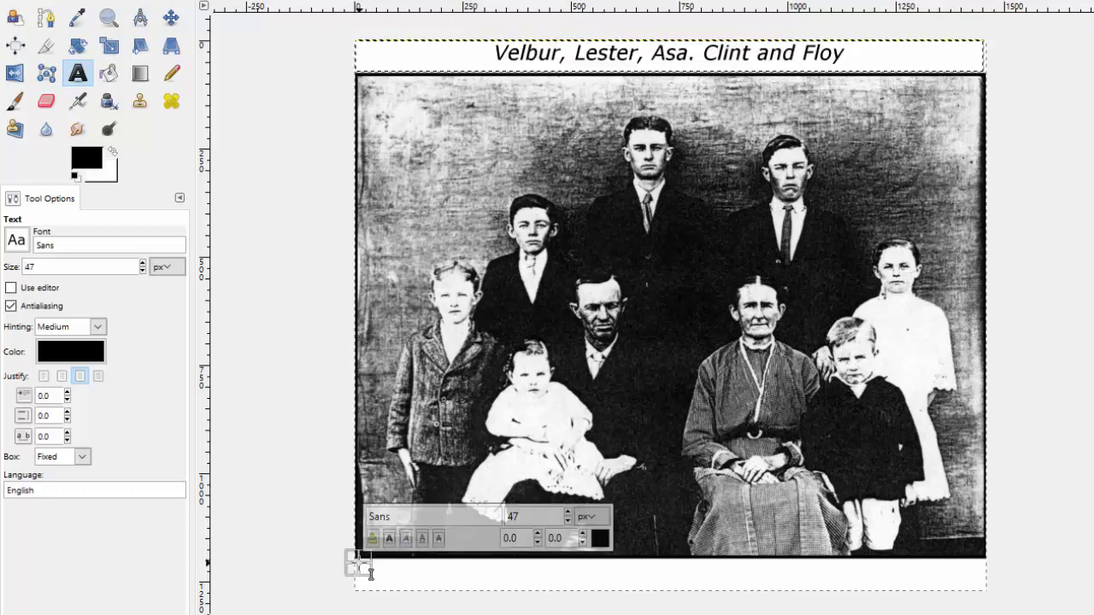
left_click_drag(361, 567, 991, 598)
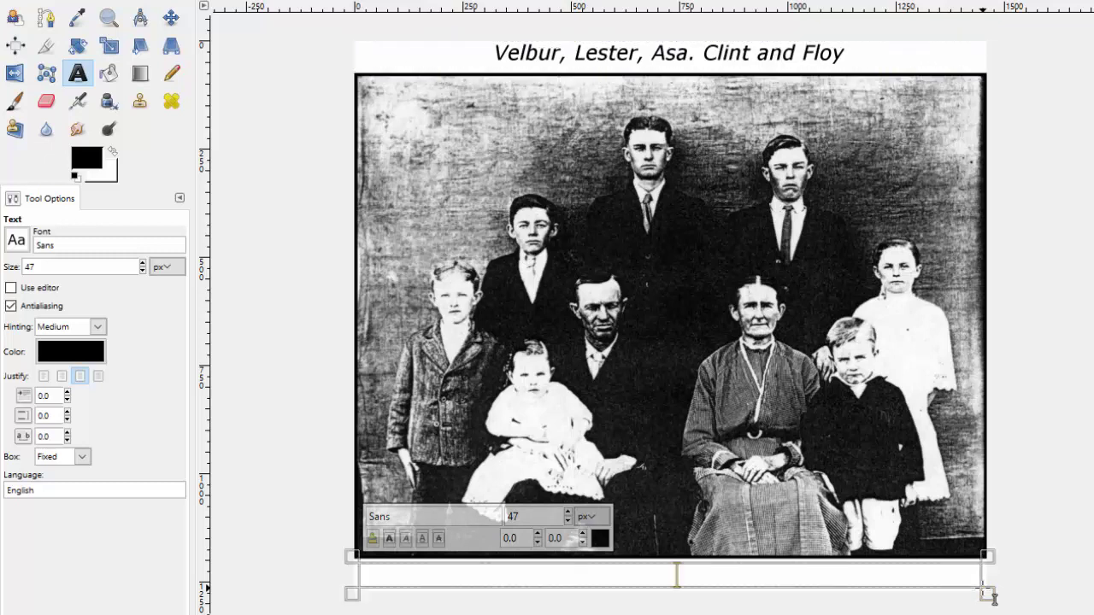
type("Erie")
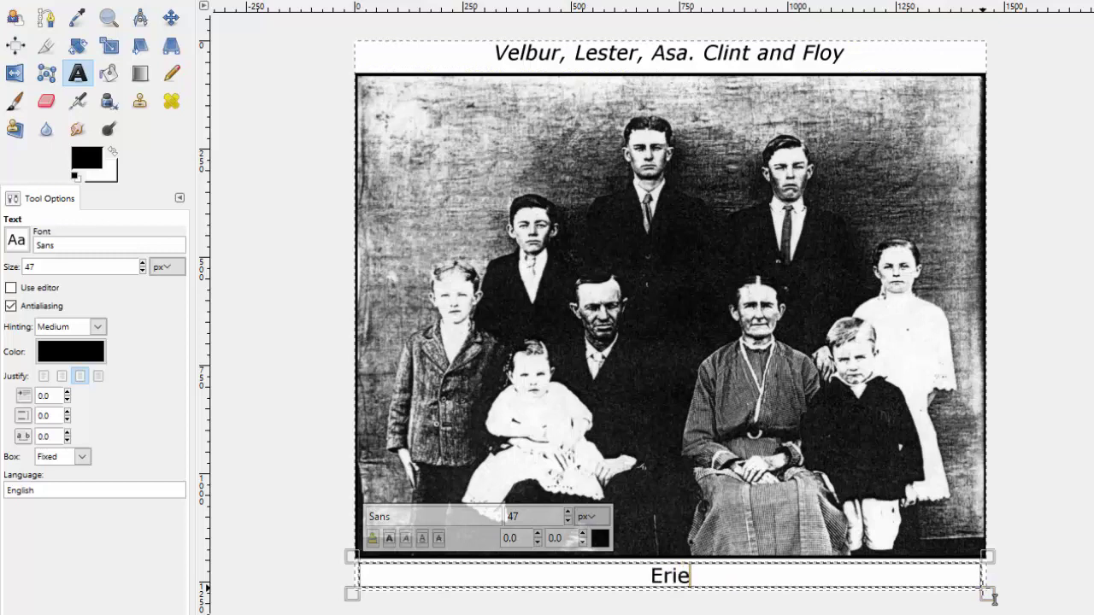
type(", Ol")
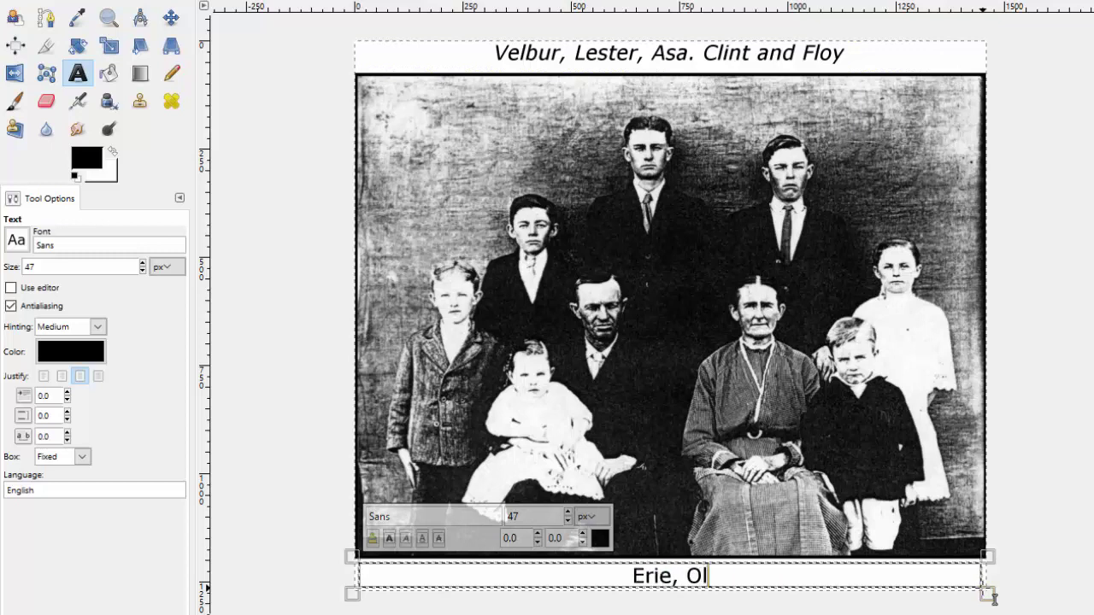
type("iver, Mintie and Herman")
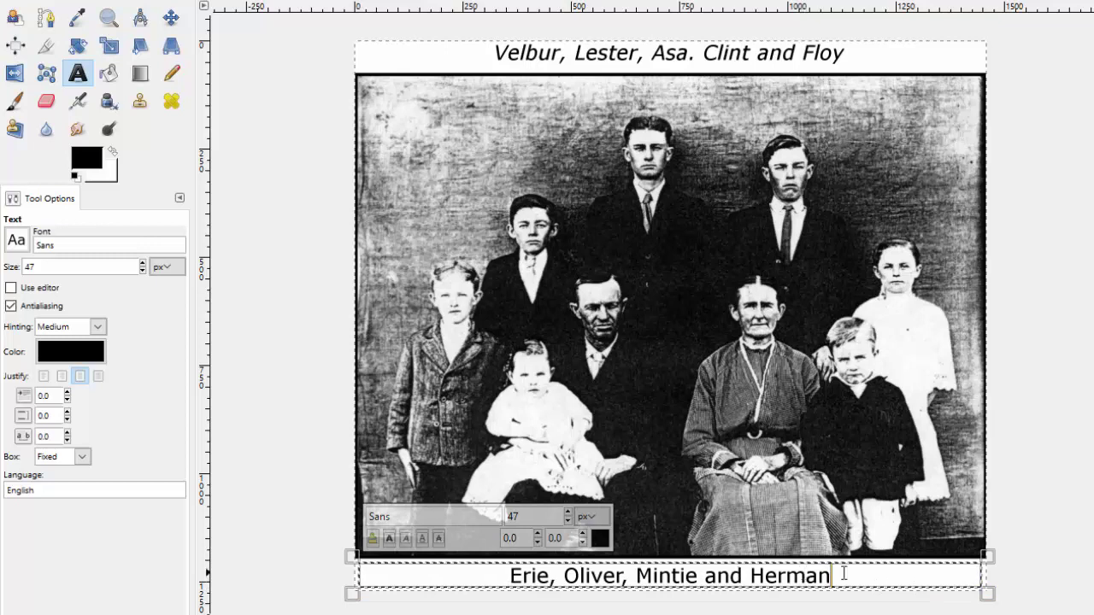
left_click_drag(598, 566, 472, 568)
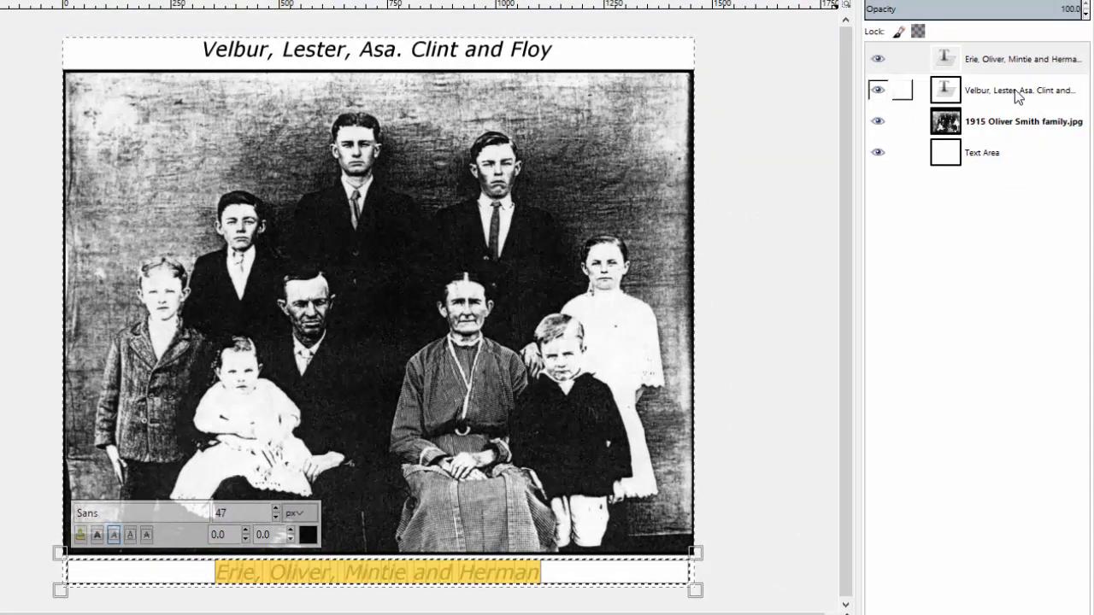
- In the upper caption, replace the full stop after the third name with a comma and resize the text box to centre the text vertically
left_click(1017, 92)
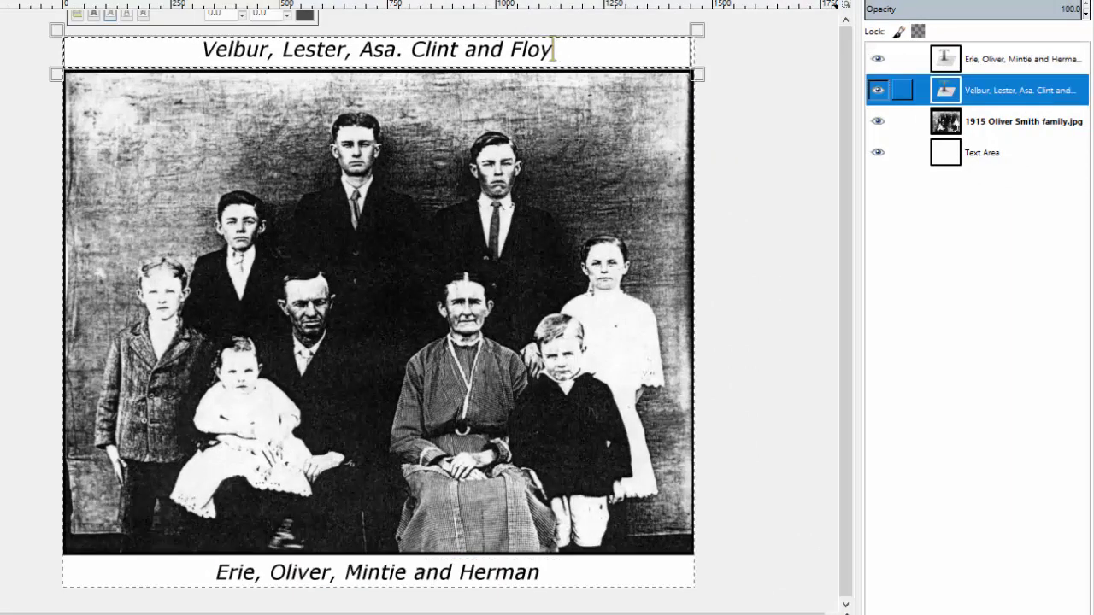
left_click(404, 50)
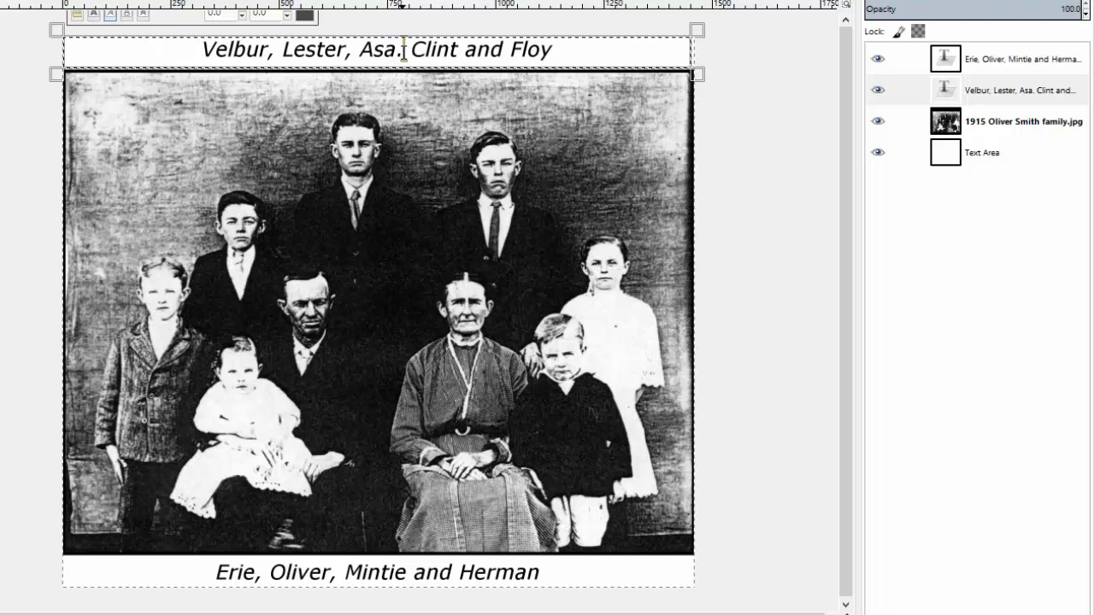
key("BackSpace")
type(",")
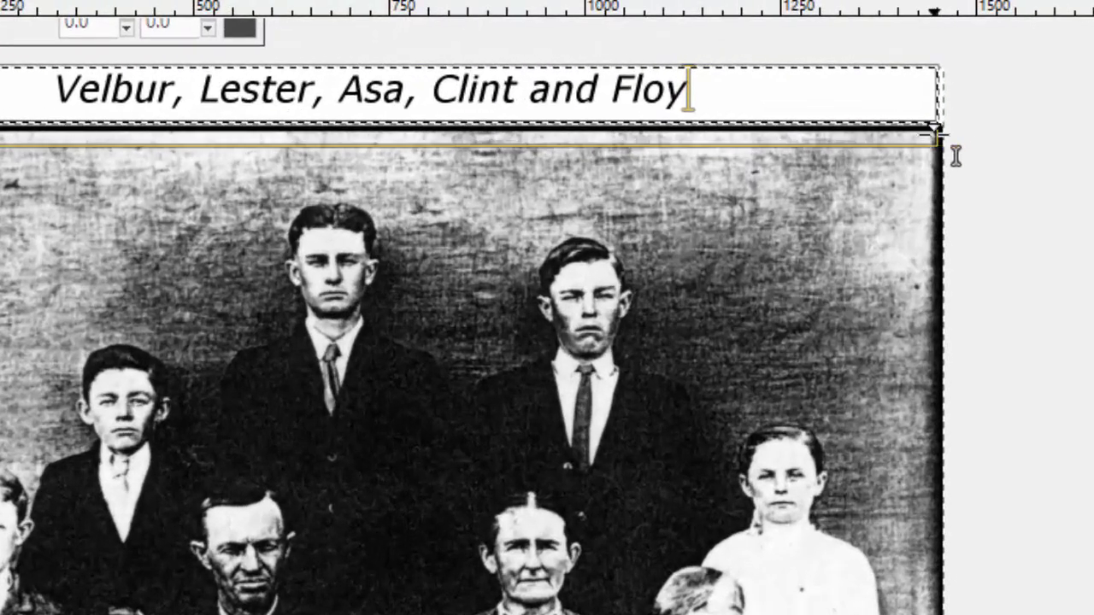
left_click_drag(968, 154, 972, 171)
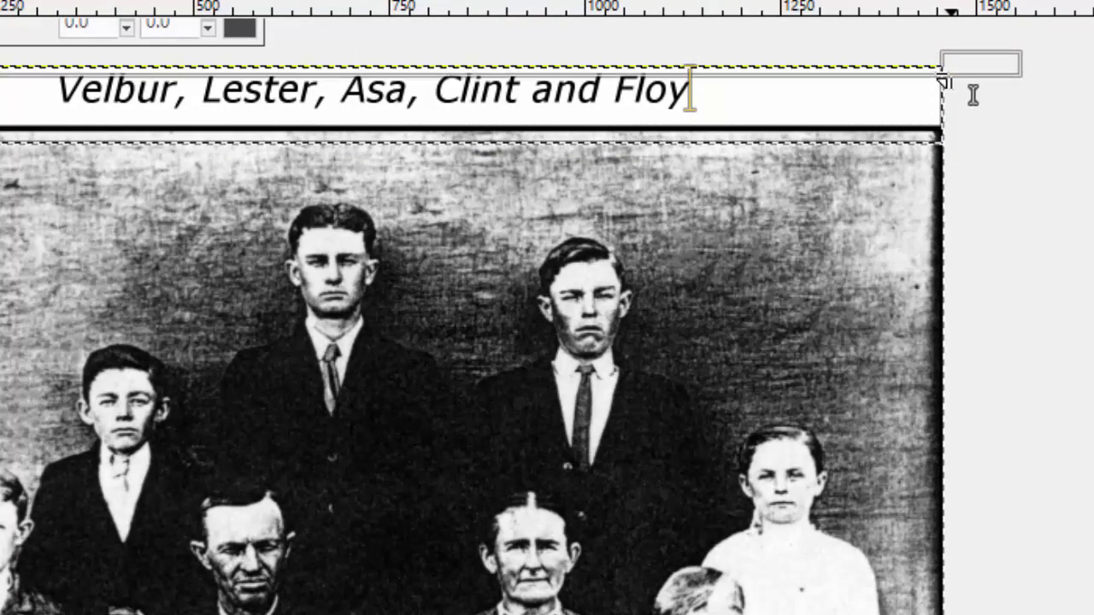
left_click_drag(975, 87, 973, 96)
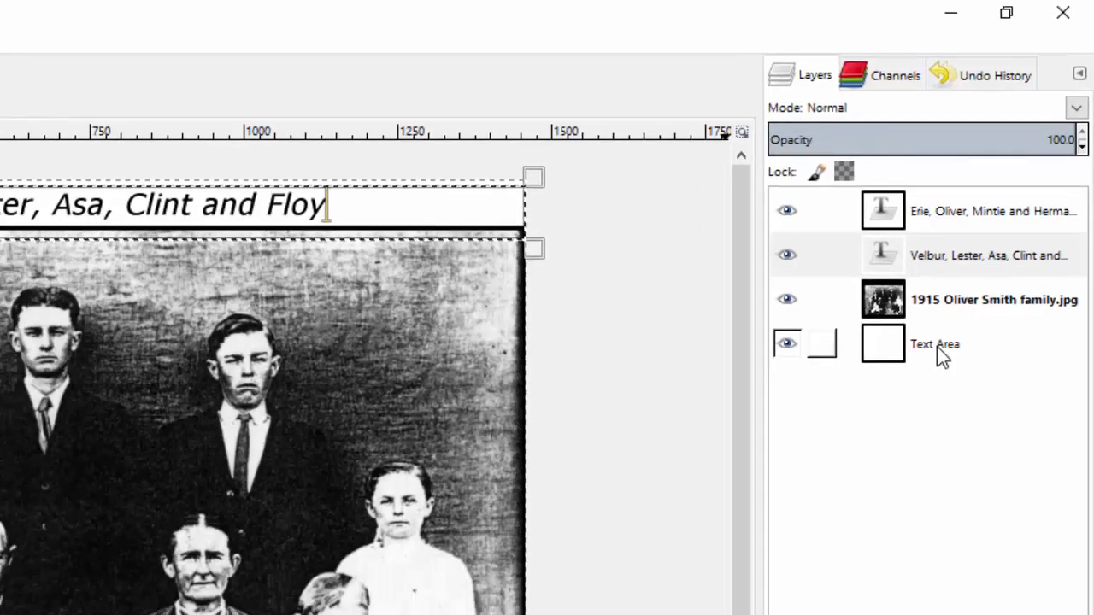
- Stroke the selection on the Text Area layer with a solid 0.10 in line to frame the whole image
left_click(930, 380)
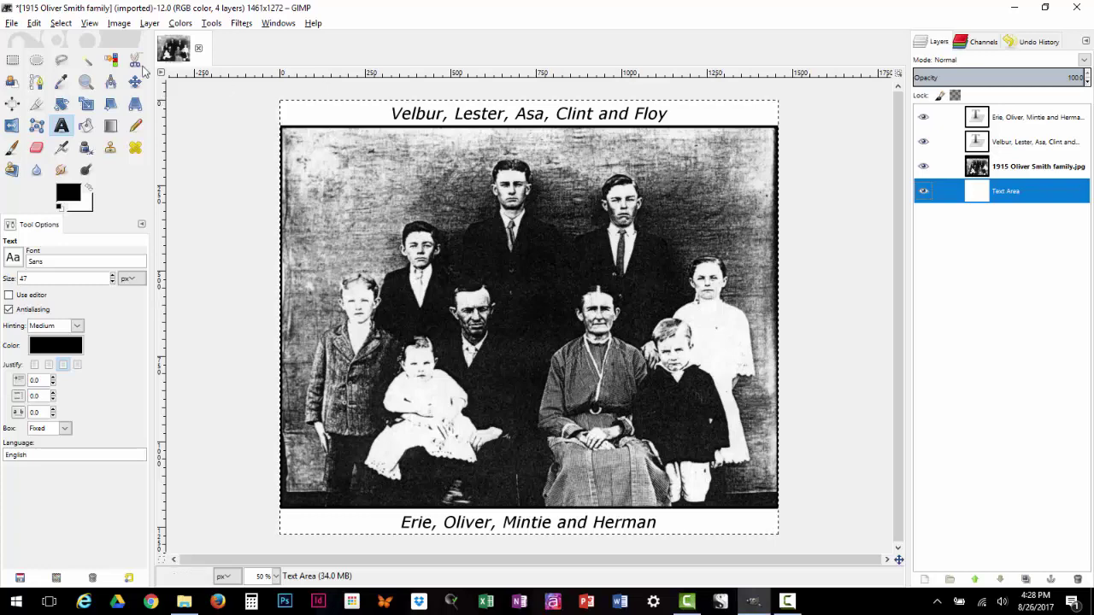
left_click(41, 26)
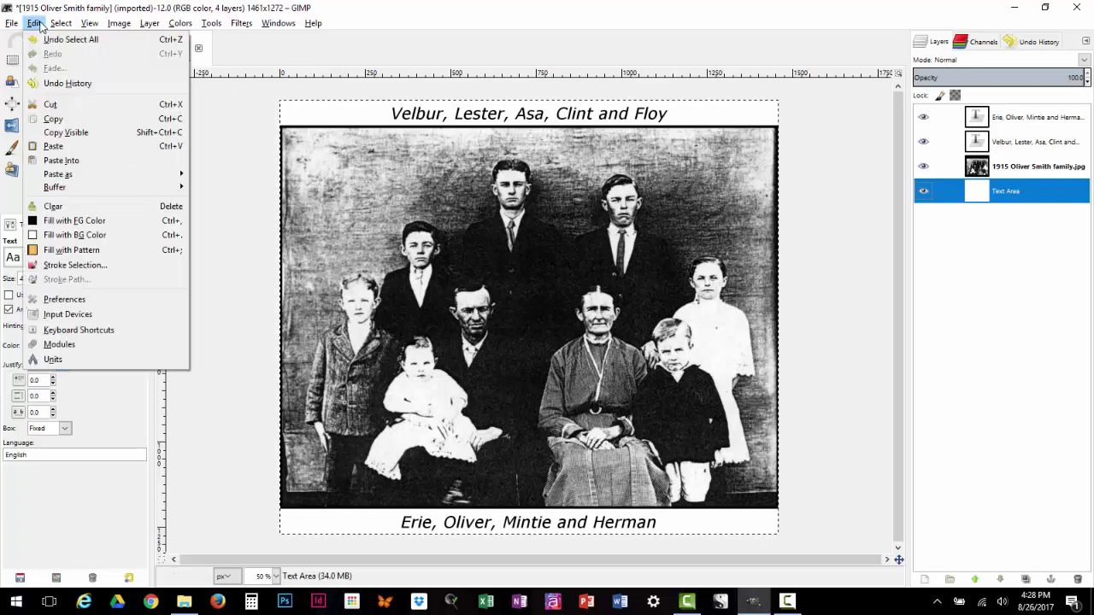
left_click(83, 268)
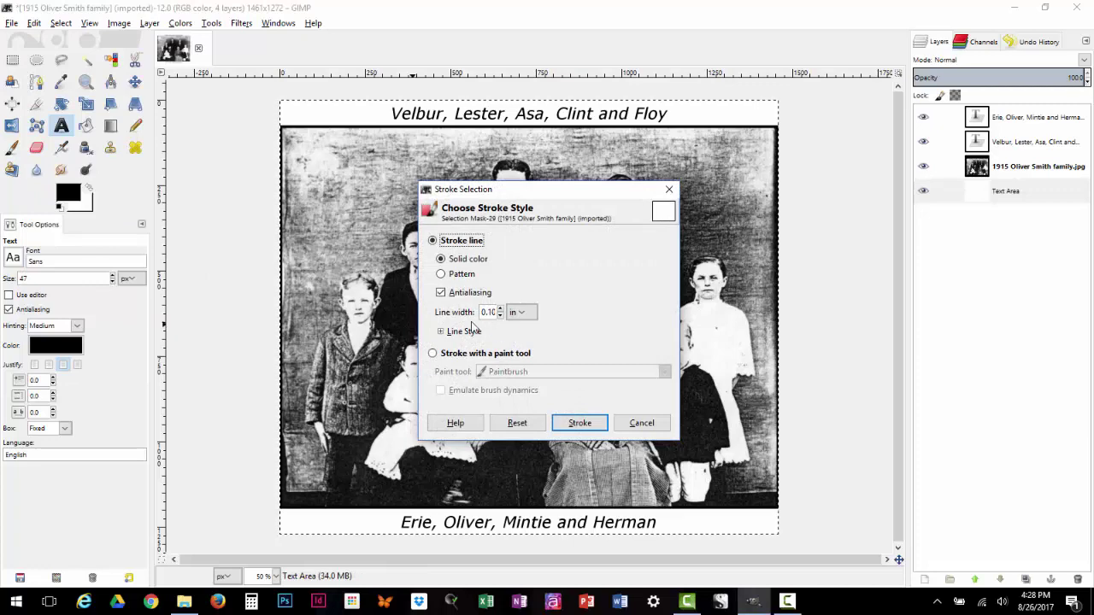
left_click(565, 425)
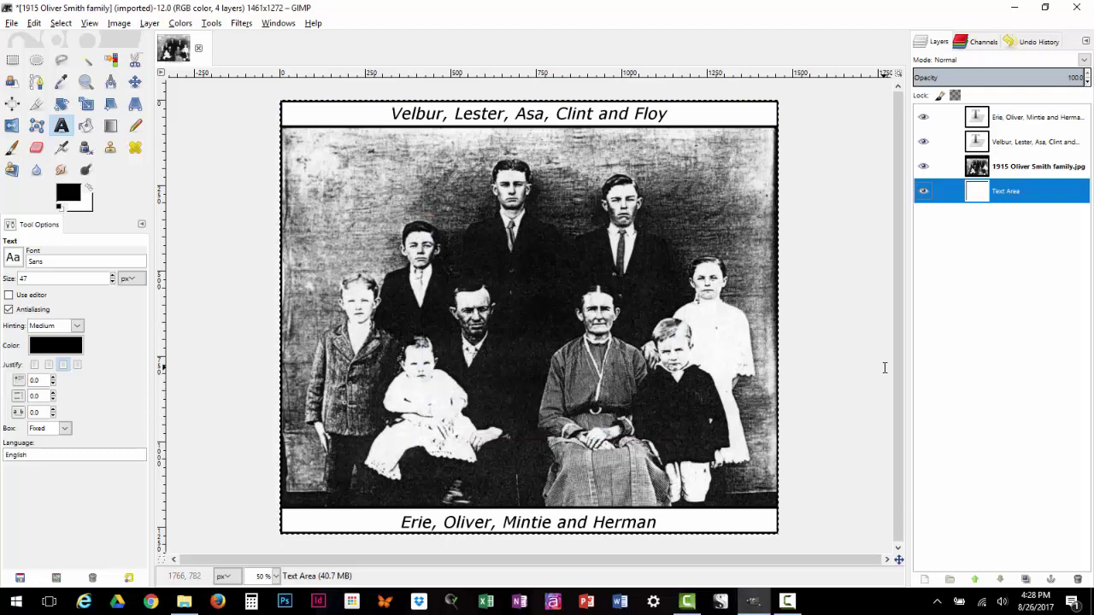
- Resize the lower caption's text box to adjust the names' vertical position within the white strip below the photo
left_click(1017, 117)
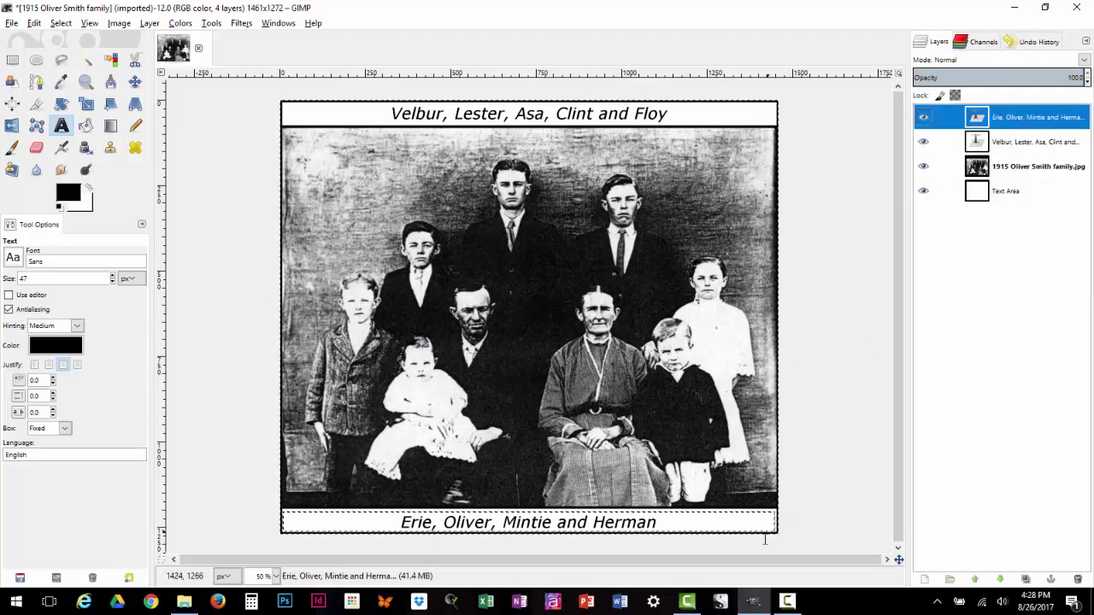
left_click(709, 525)
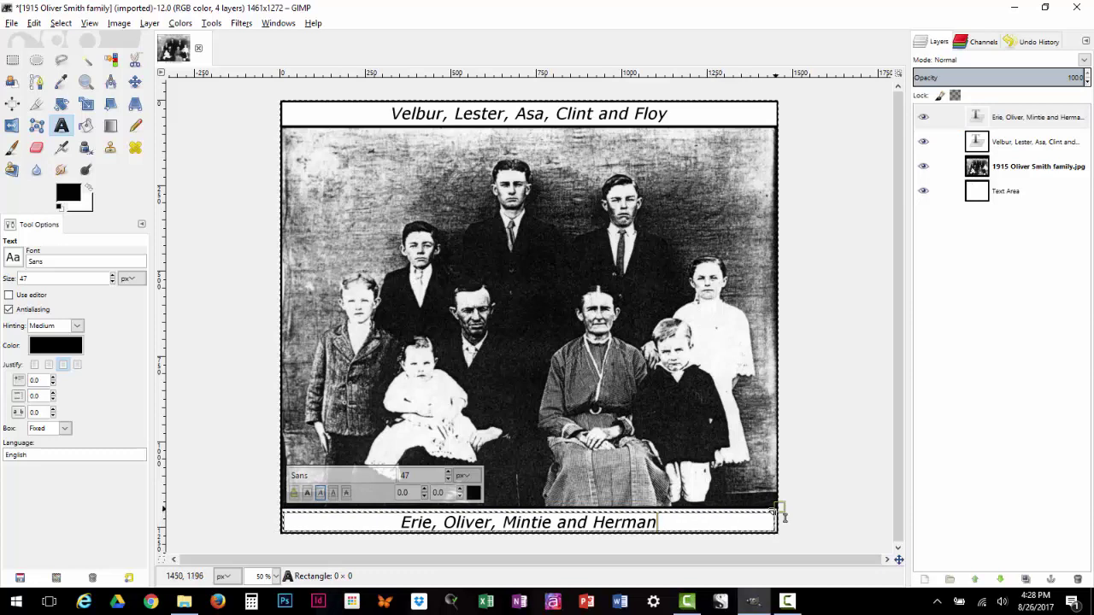
left_click_drag(786, 516, 787, 510)
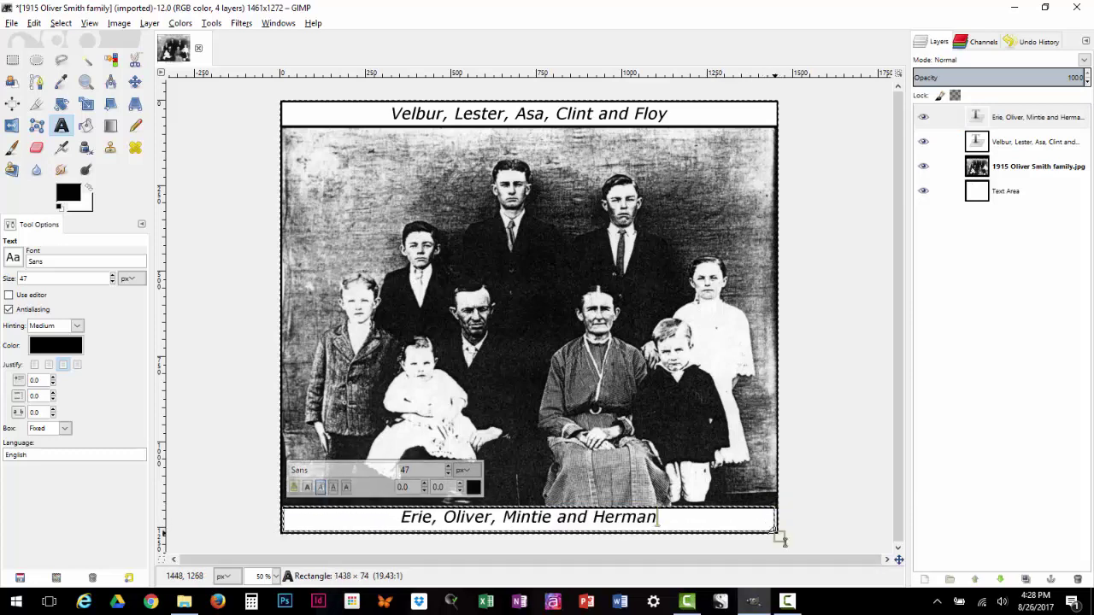
left_click_drag(784, 540, 784, 547)
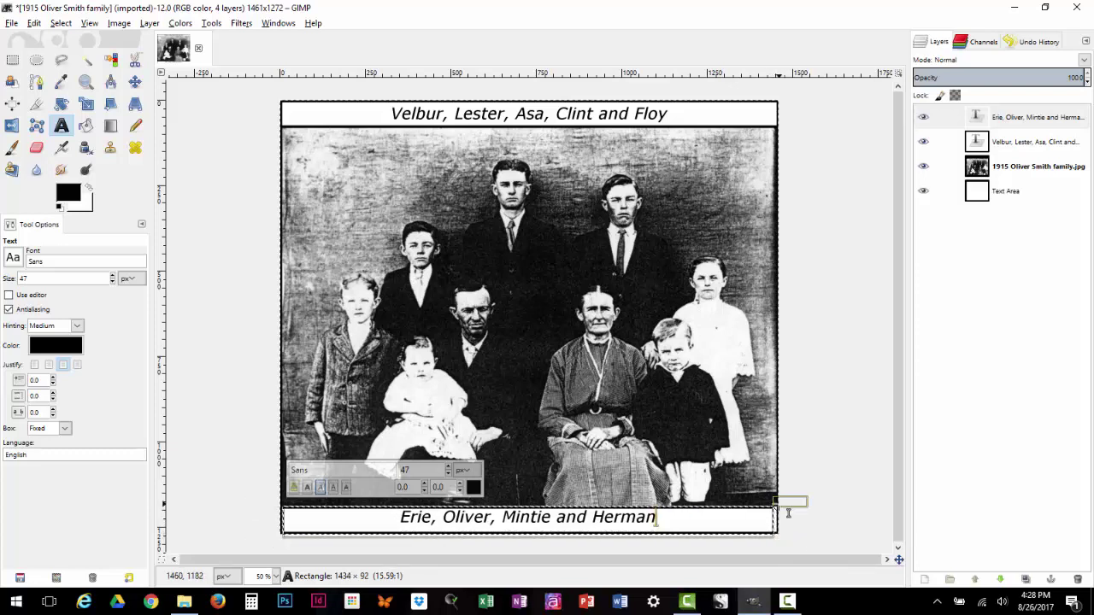
left_click_drag(788, 512, 787, 516)
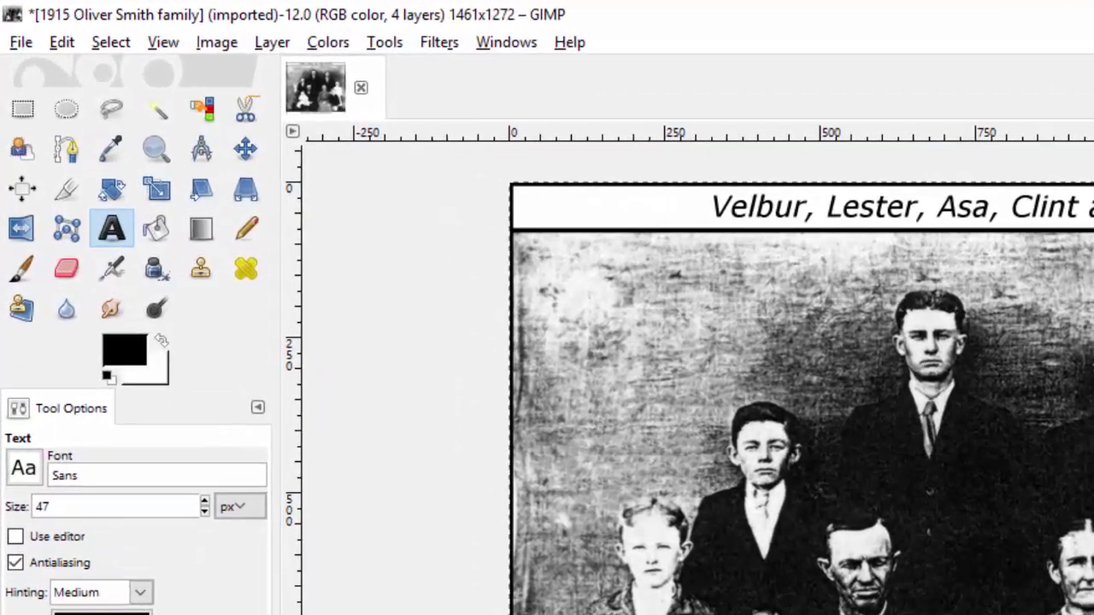
- Export the image as a JPG in the Gimp folder, adding "with names" to the end of the original file name
left_click(21, 43)
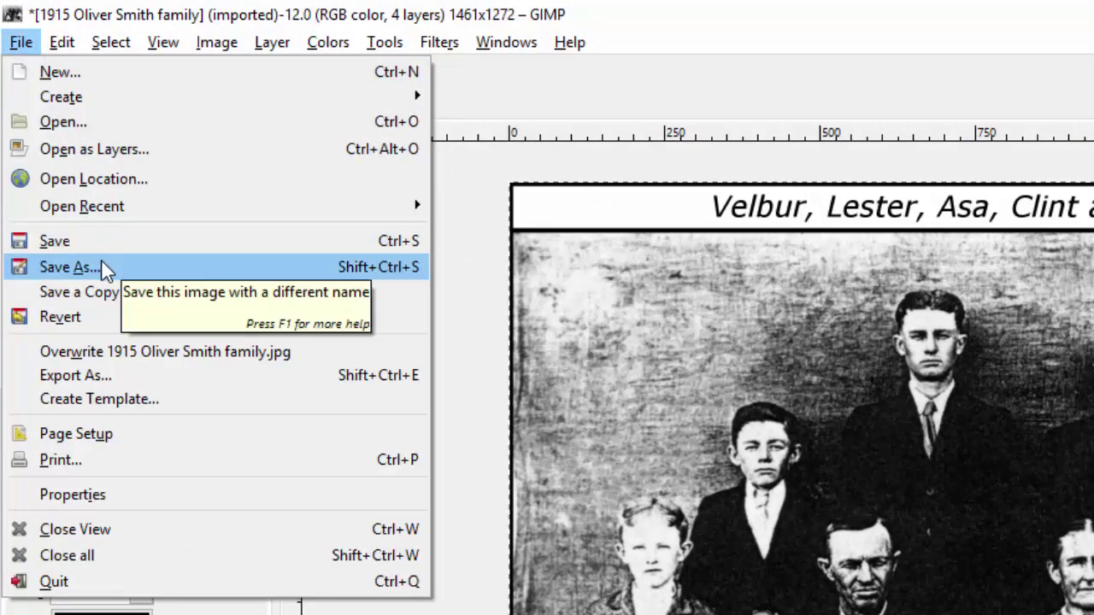
left_click(105, 375)
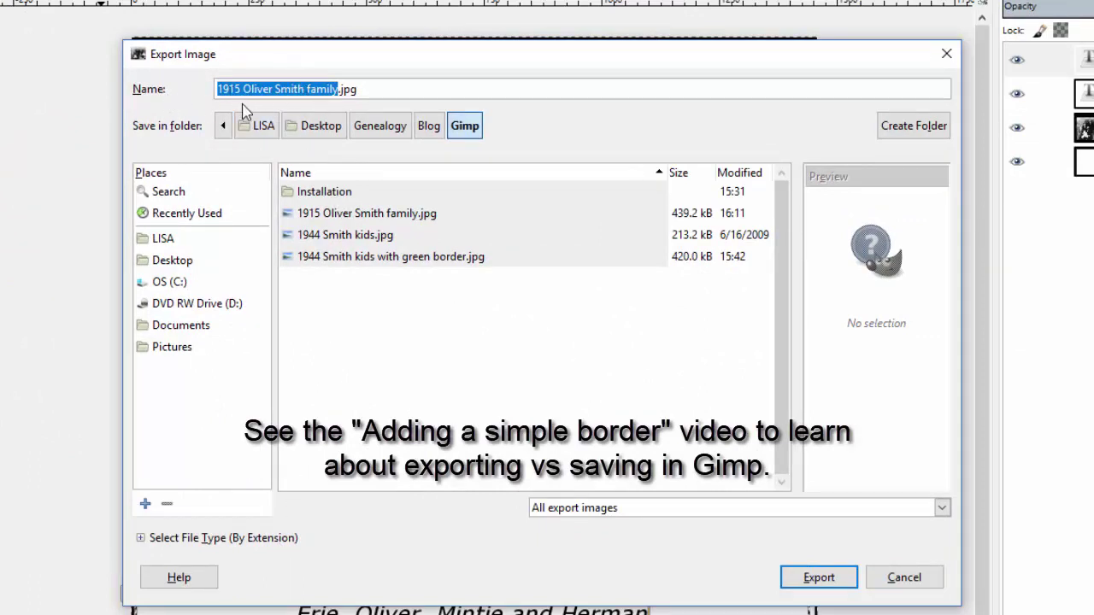
left_click(337, 89)
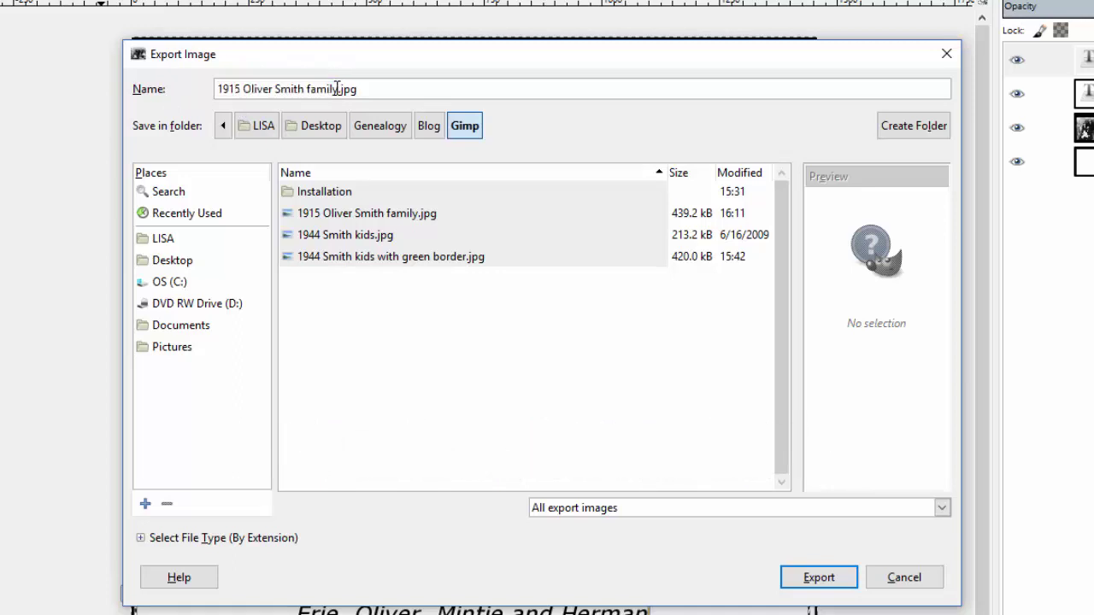
type("with names")
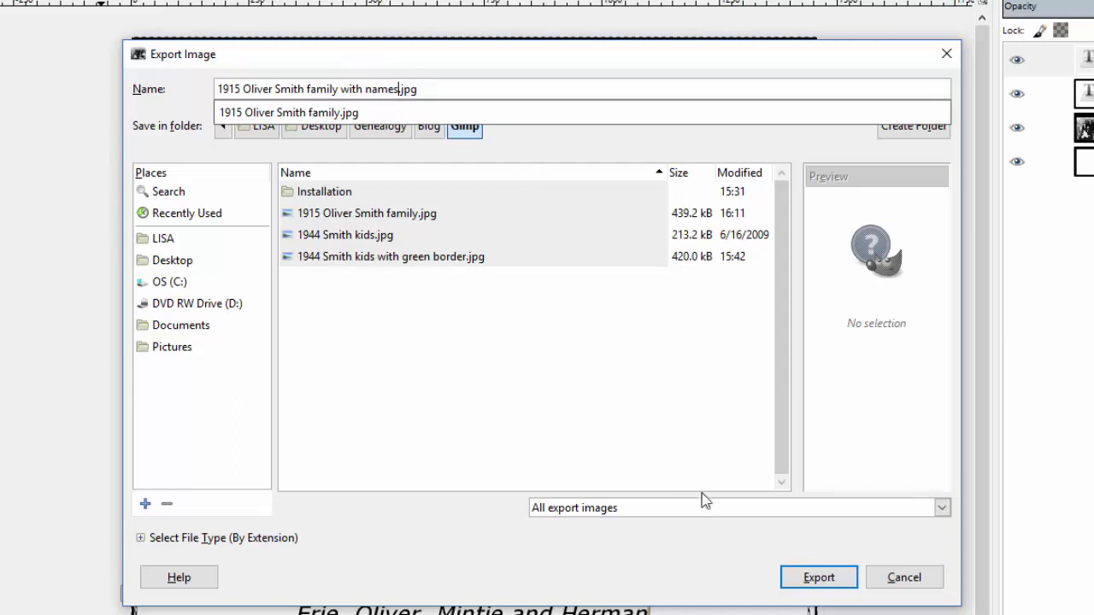
left_click(819, 579)
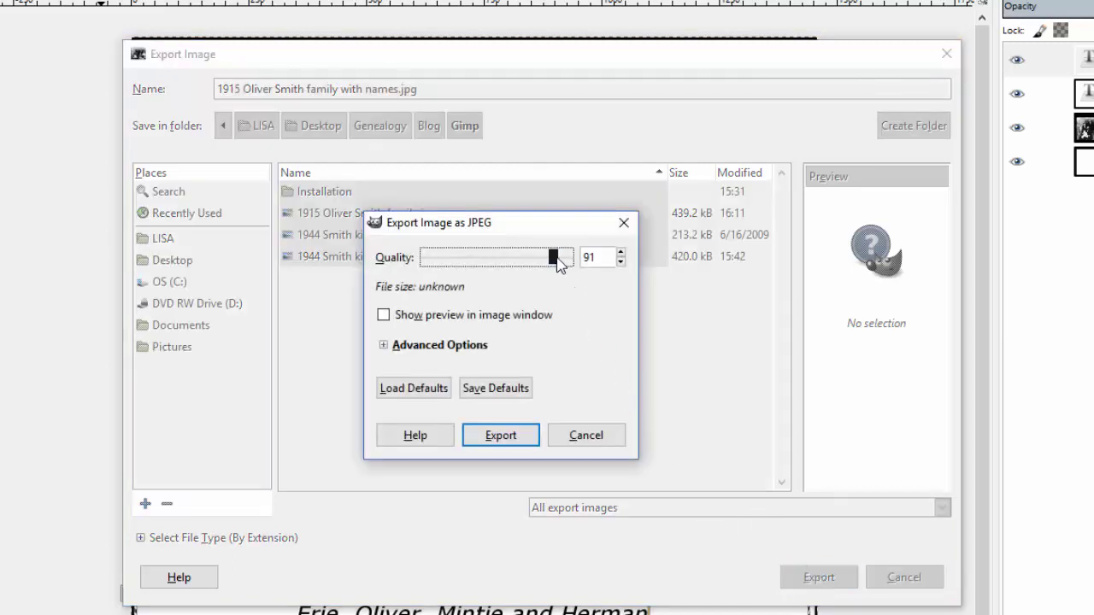
- Set the JPEG quality to 100, show the preview in the image window, and complete the export
left_click_drag(558, 264, 561, 264)
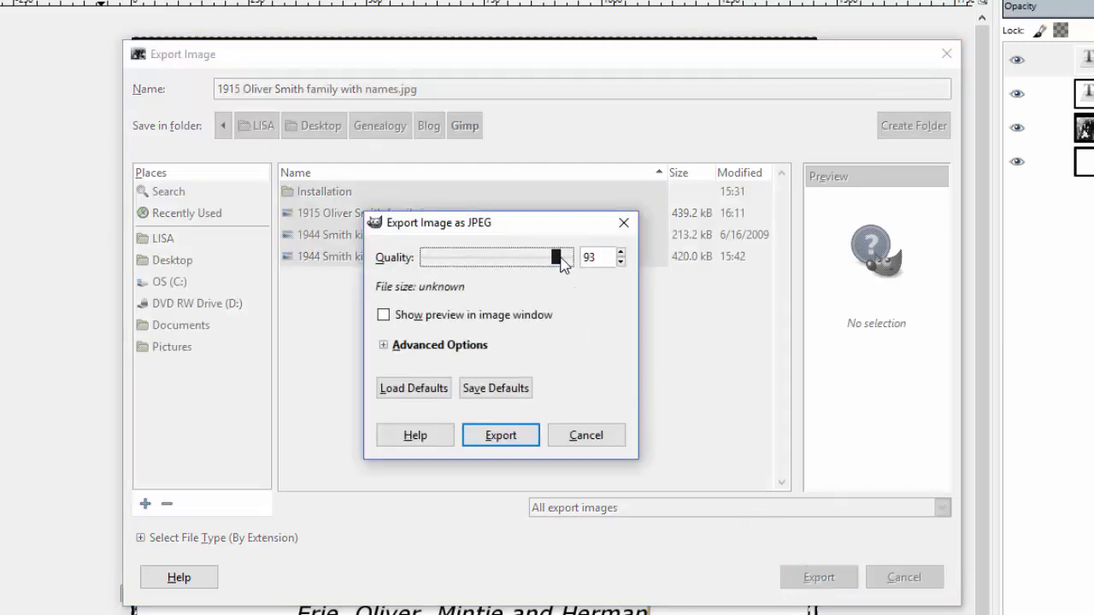
left_click(389, 316)
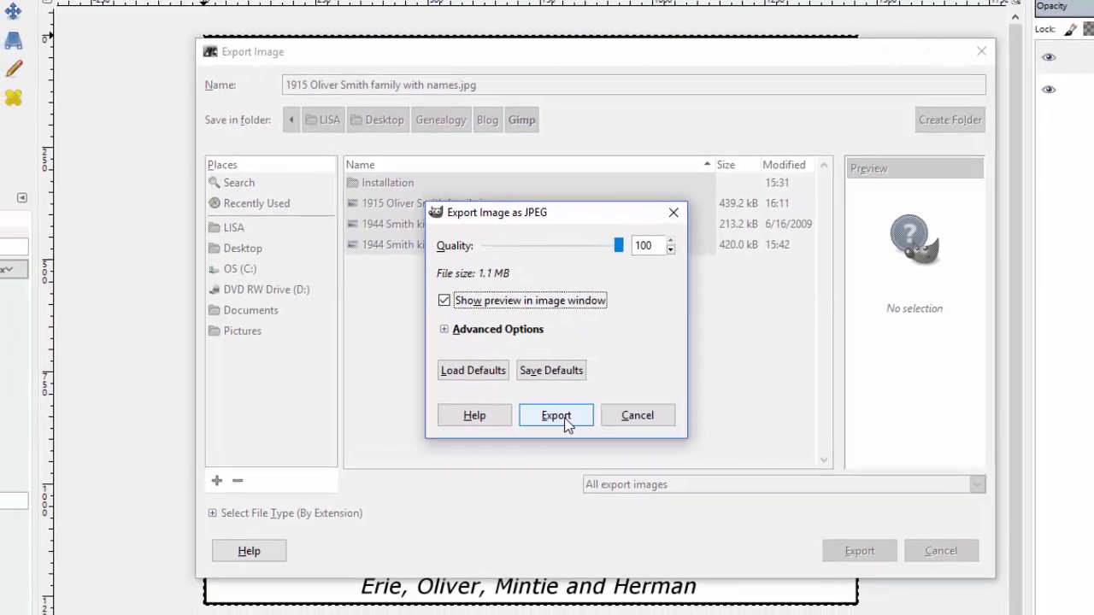
left_click(501, 435)
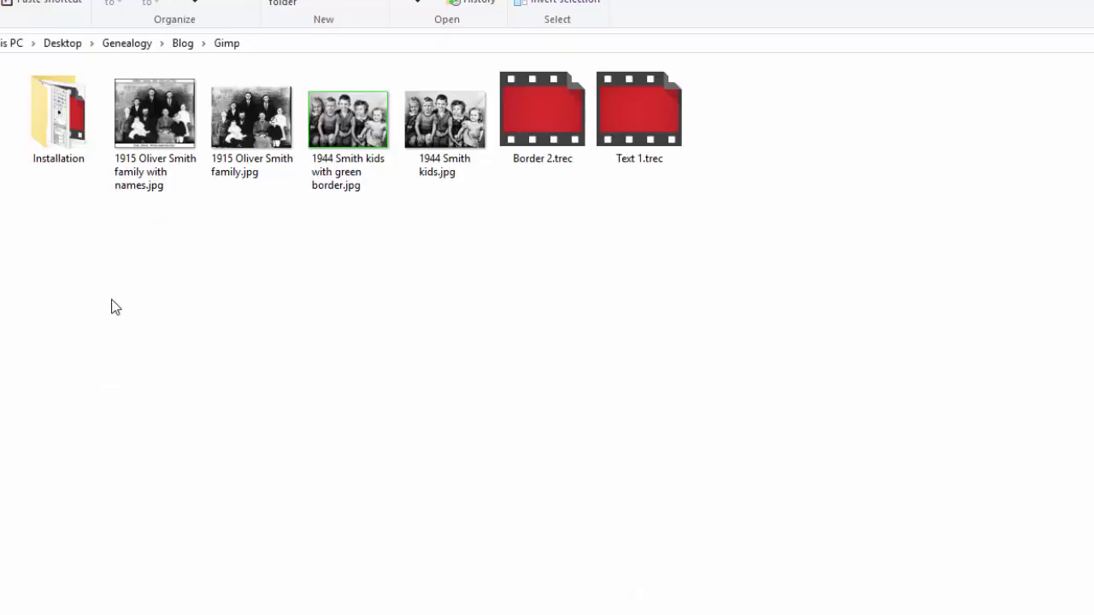
- Switch to File Explorer and open the exported "with names" JPG from the Gimp folder to check it
left_click(141, 171)
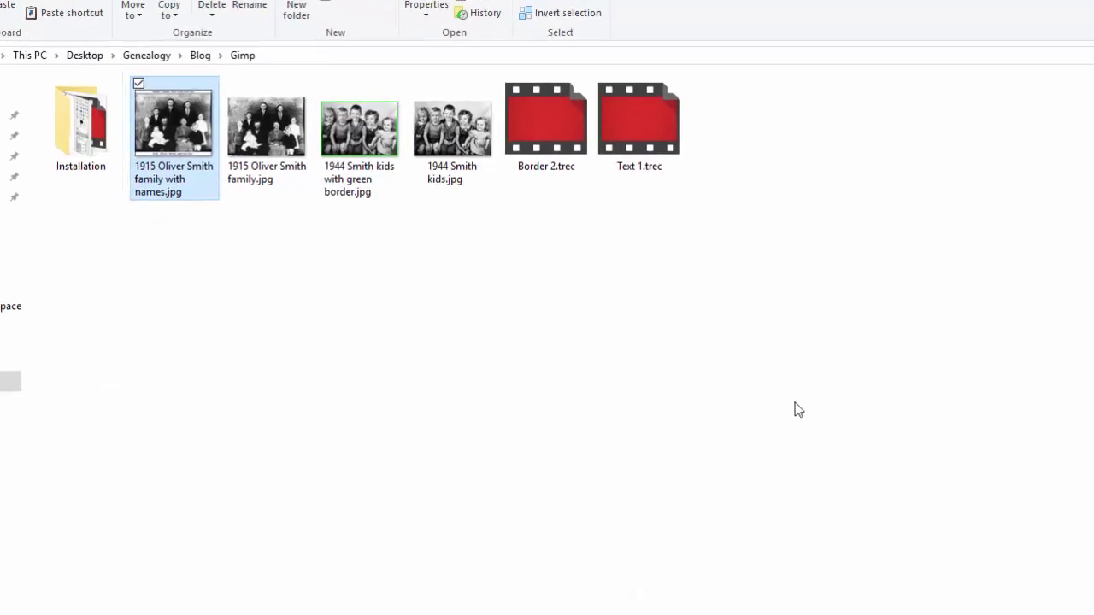
key("Return")
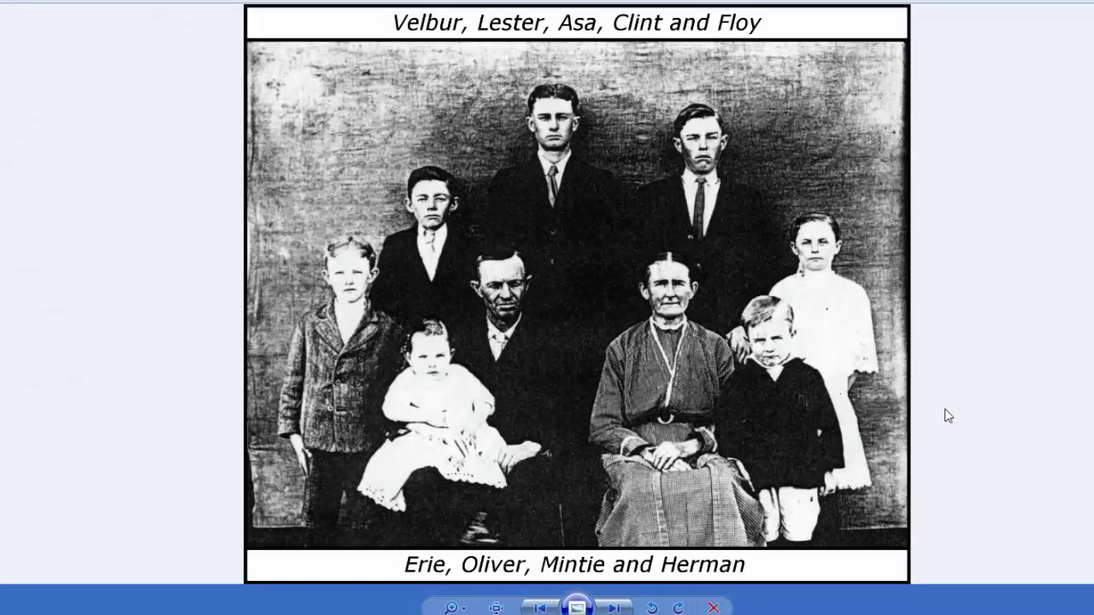